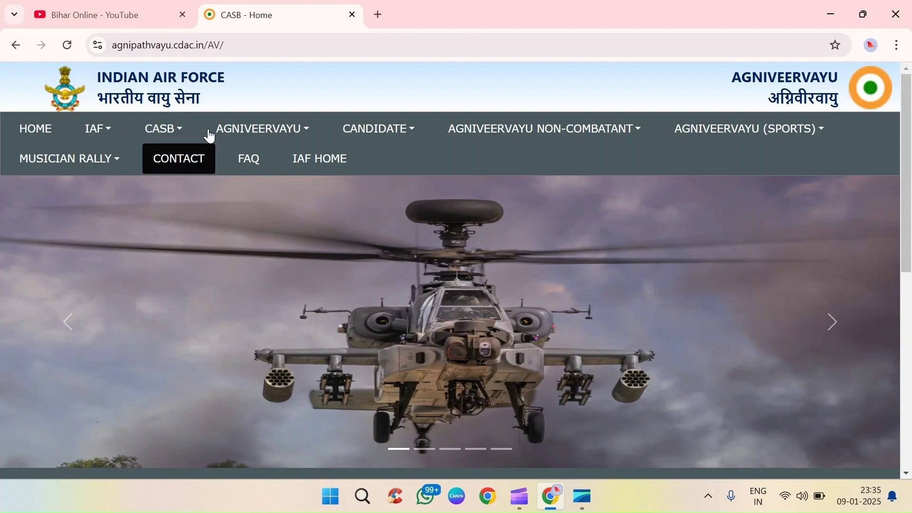
Step: Open the Agniveervayu eligibility criteria and read the nationality, age, and marital status and pregnancy sections
mouse_move(290, 128)
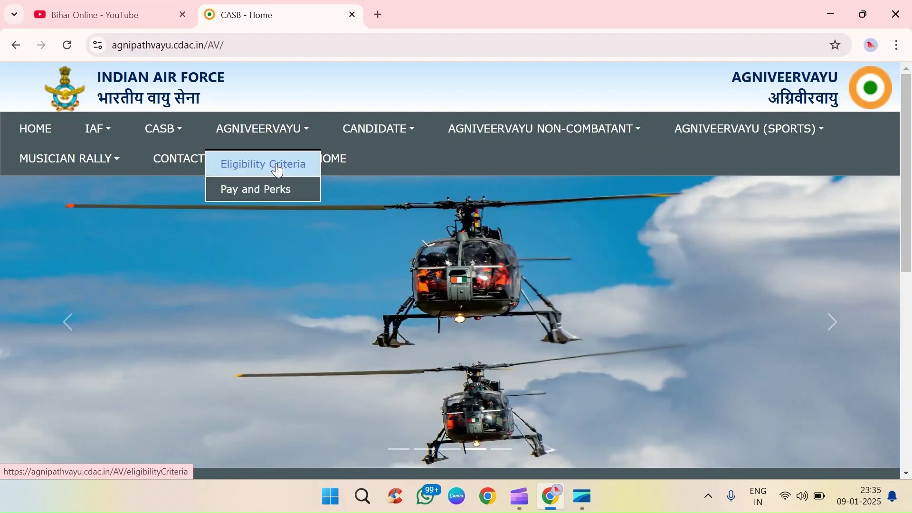
left_click(277, 167)
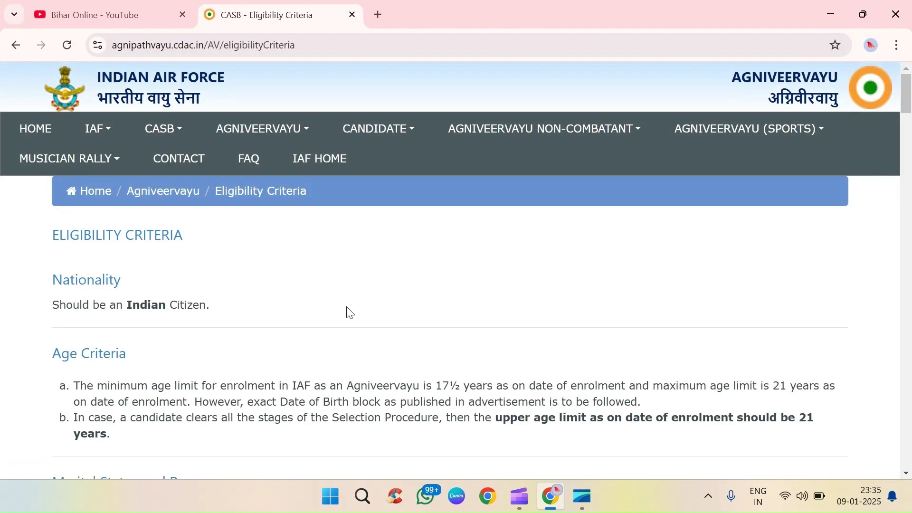
scroll(188, 308, "down", 3)
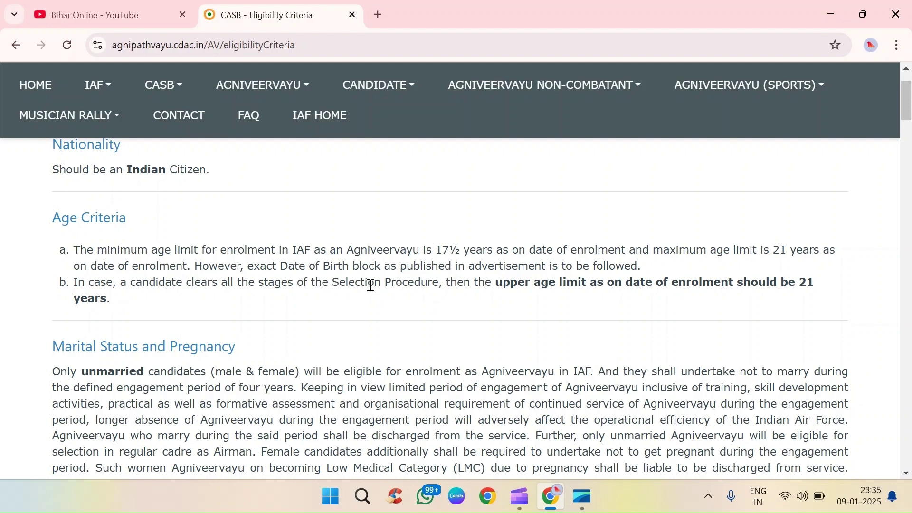
scroll(285, 292, "down", 1)
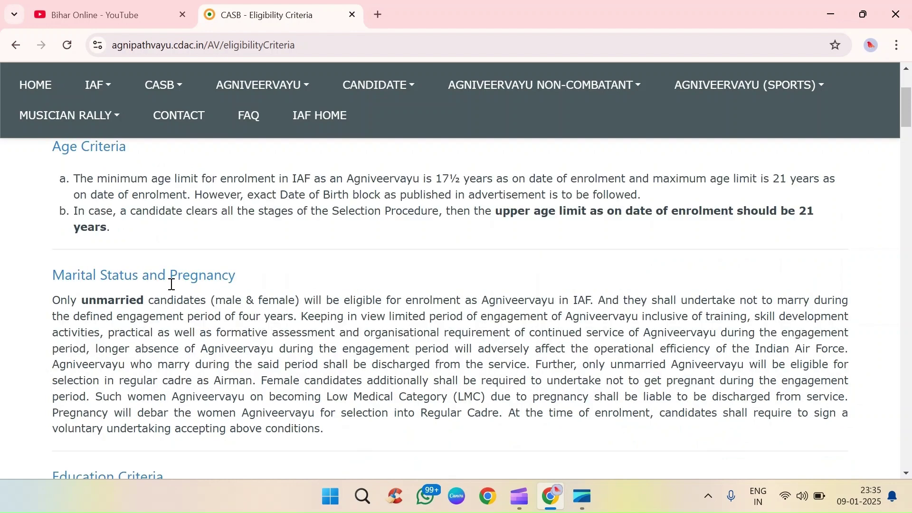
scroll(340, 346, "down", 1)
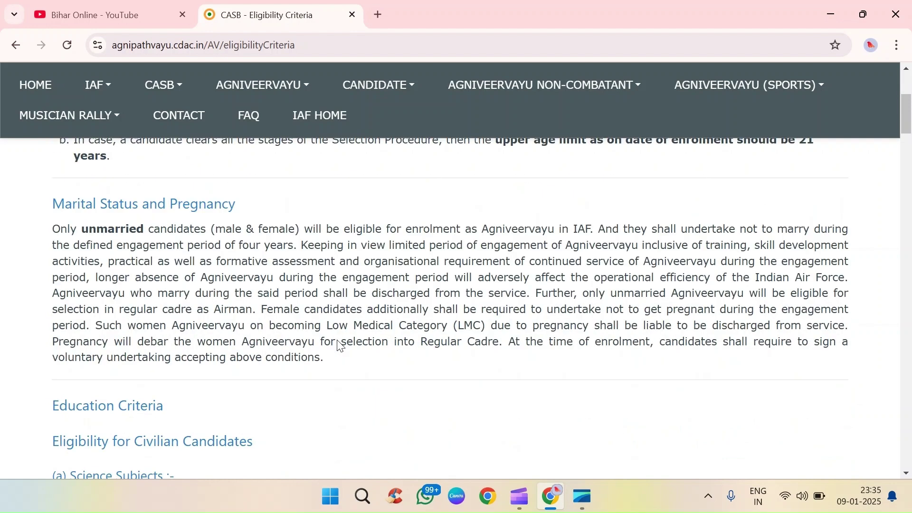
Step: Examine the education criteria for civilian candidates in Science Subjects, highlighting the intermediate, engineering diploma and vocational course options
scroll(340, 346, "down", 2)
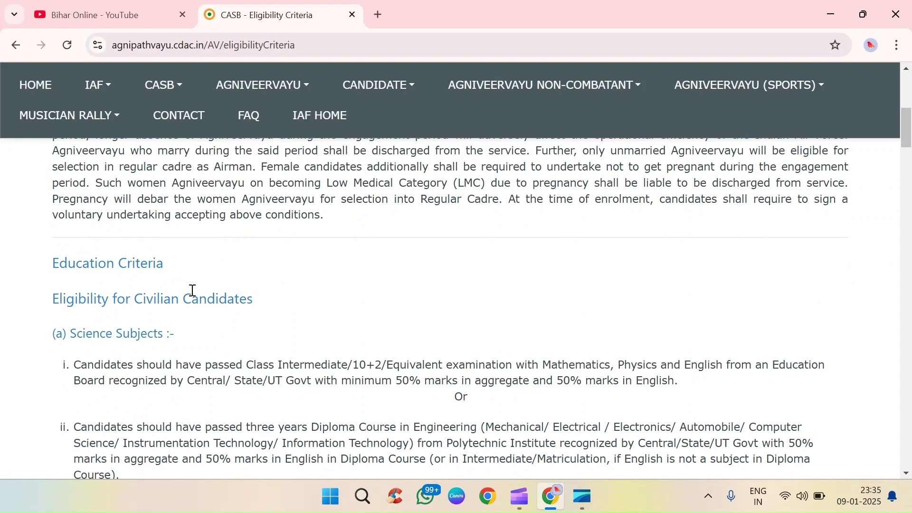
scroll(193, 291, "down", 1)
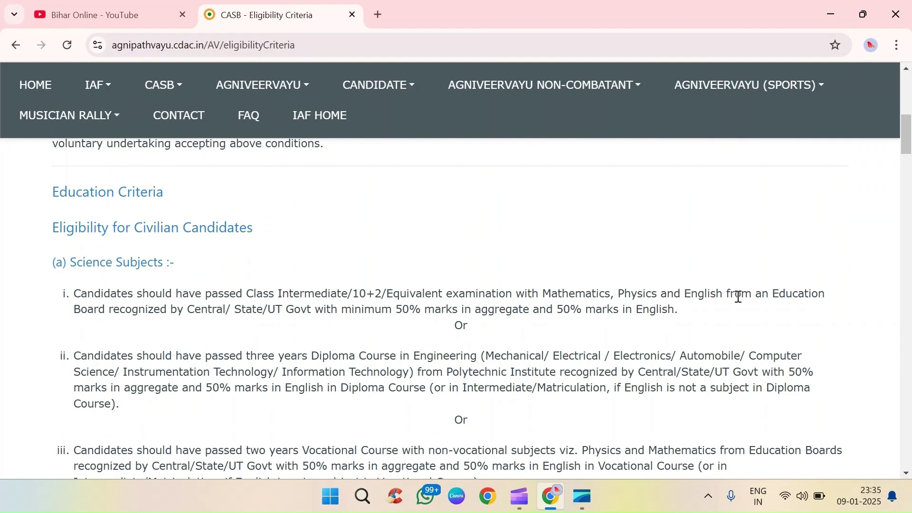
scroll(181, 308, "down", 1)
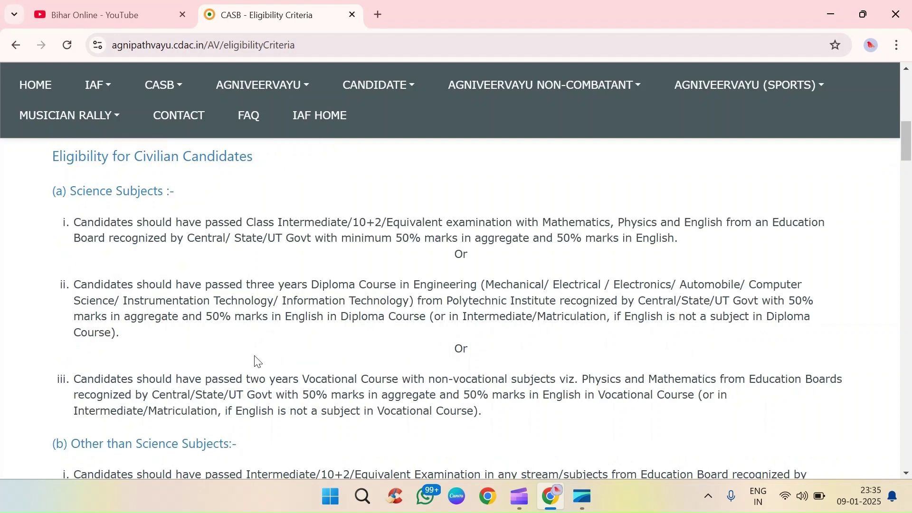
left_click_drag(66, 227, 674, 261)
left_click(82, 284)
triple_click(81, 284)
left_click_drag(82, 378, 481, 404)
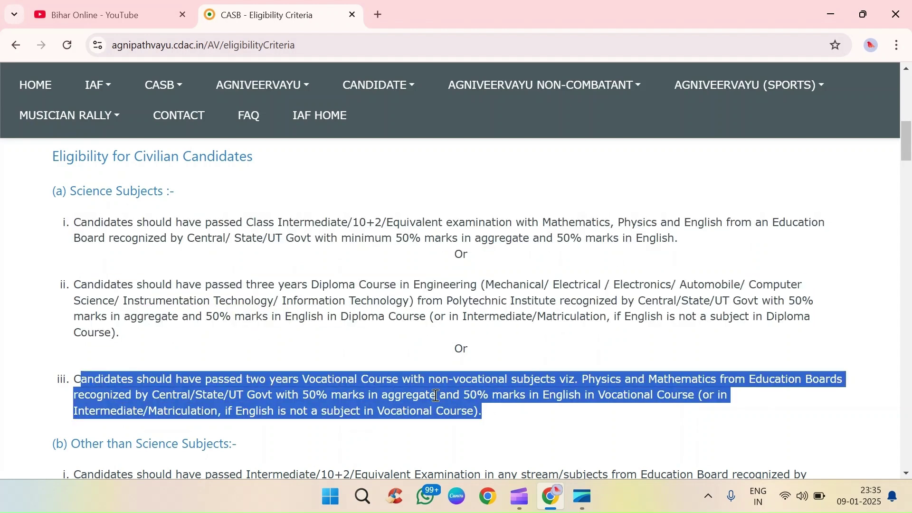
left_click(392, 349)
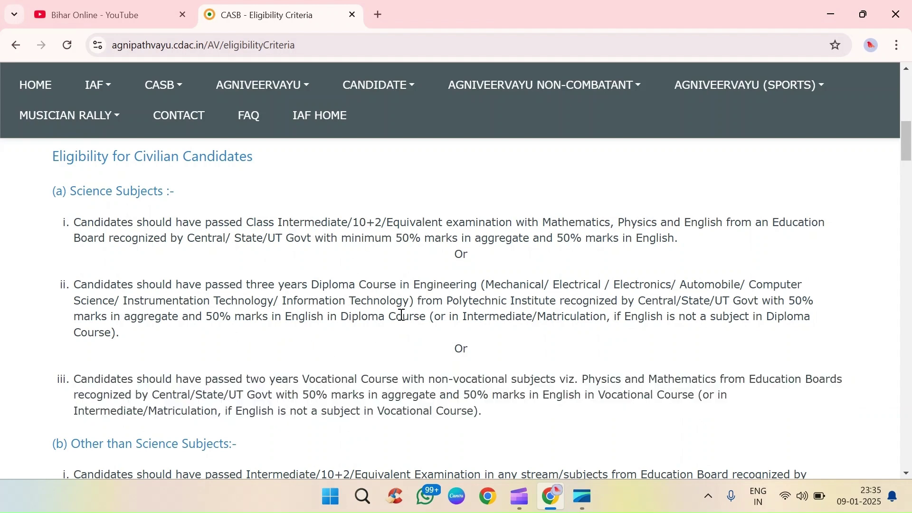
Step: Examine the education criteria for Other than Science Subjects, highlighting its qualification options and Note-1
scroll(404, 313, "down", 3)
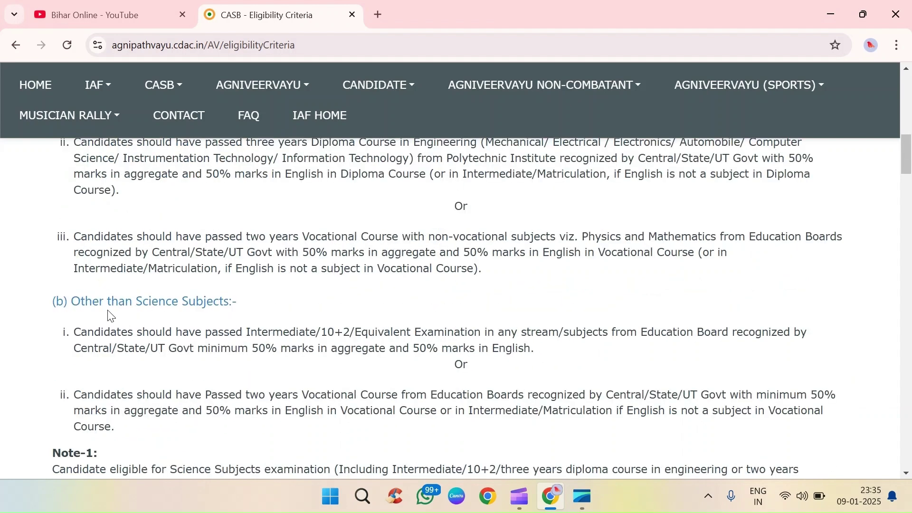
left_click_drag(79, 330, 597, 356)
scroll(205, 368, "down", 2)
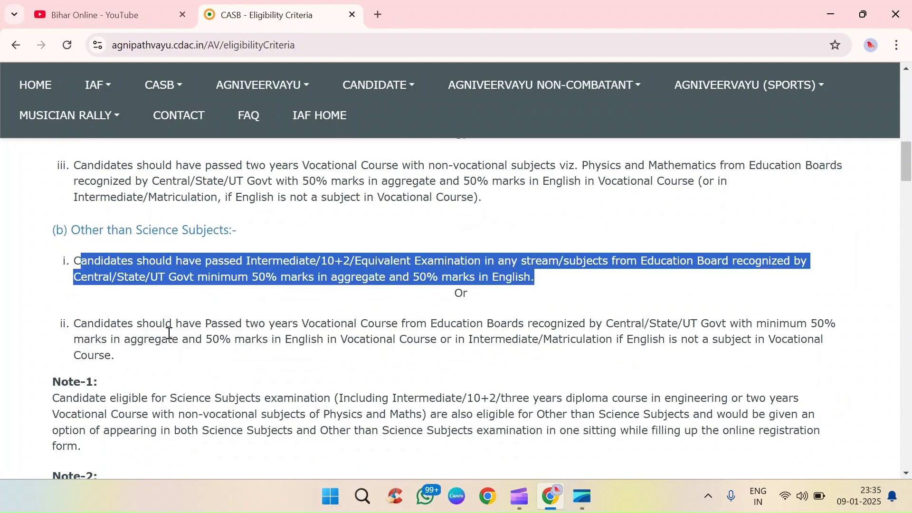
left_click_drag(76, 319, 134, 361)
left_click(143, 358)
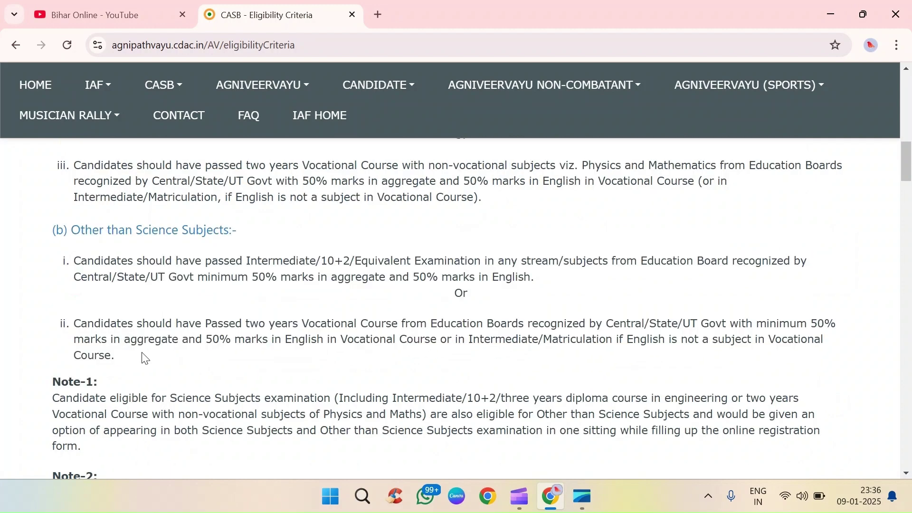
scroll(82, 315, "down", 2)
left_click_drag(82, 313, 141, 361)
scroll(141, 358, "down", 4)
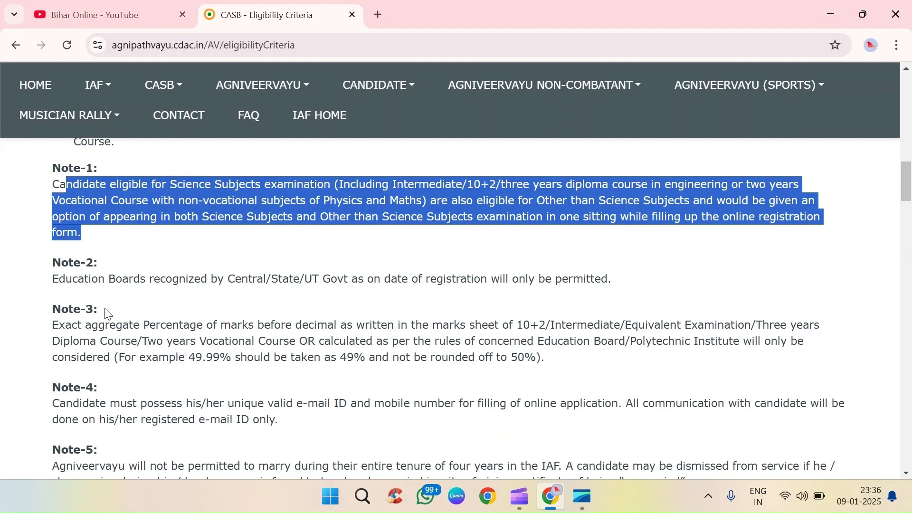
Step: Read the remaining education notes and highlight the opening text of the Domicile Category section
scroll(105, 311, "down", 6)
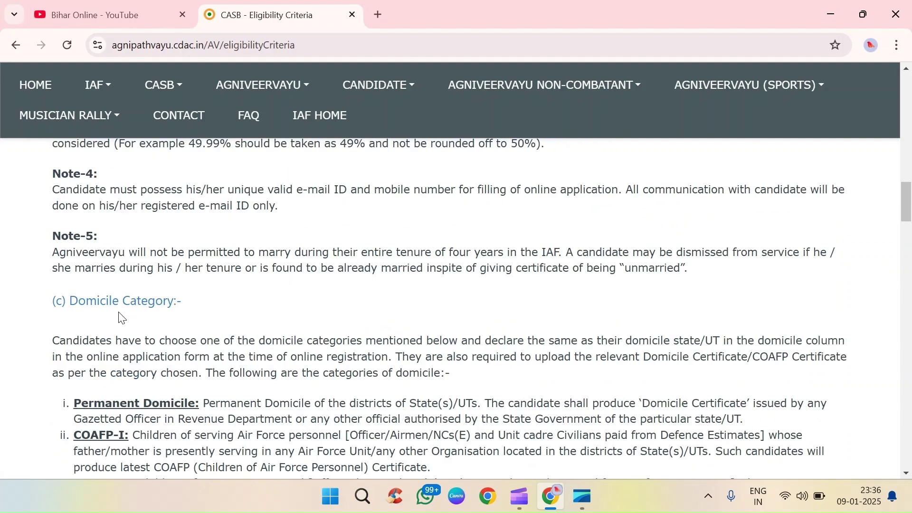
scroll(121, 315, "down", 2)
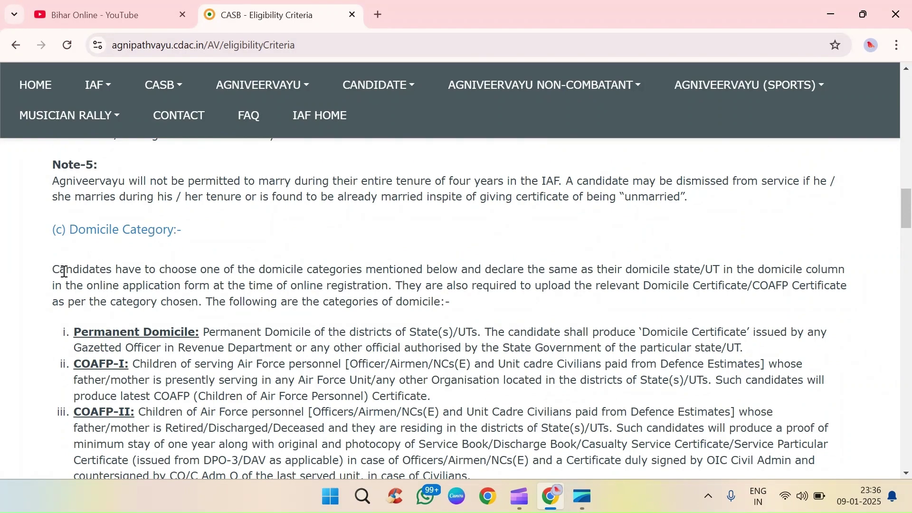
left_click_drag(55, 269, 464, 286)
Step: Review the physical and medical standards table, the medical examination details and the closing rules of the eligibility page
scroll(313, 297, "down", 10)
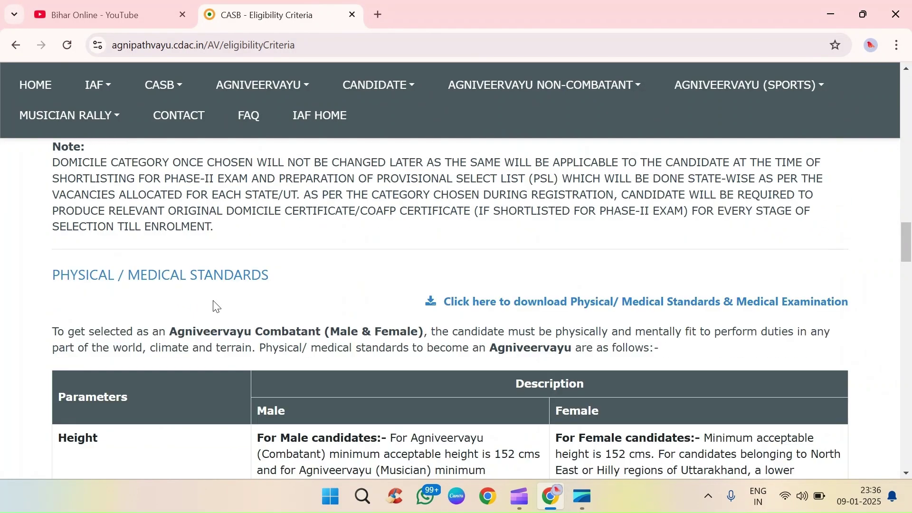
scroll(216, 306, "down", 3)
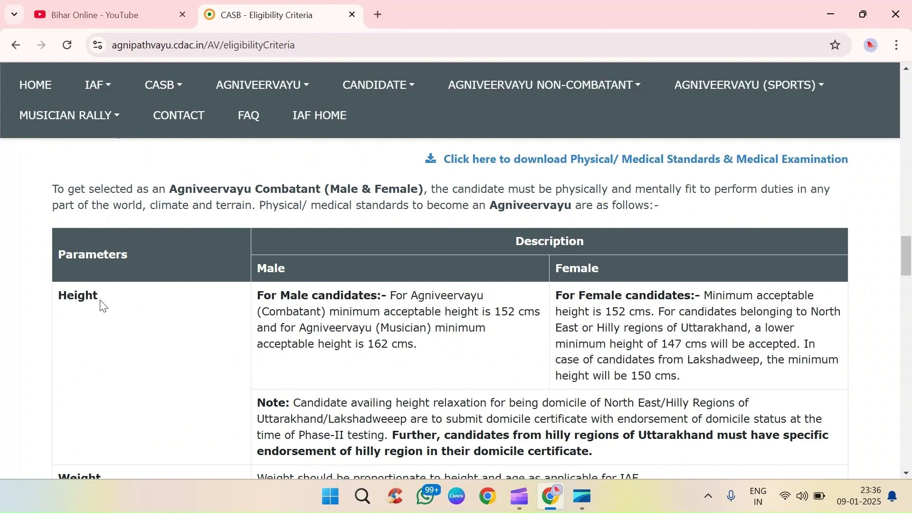
scroll(107, 309, "down", 3)
scroll(125, 340, "down", 5)
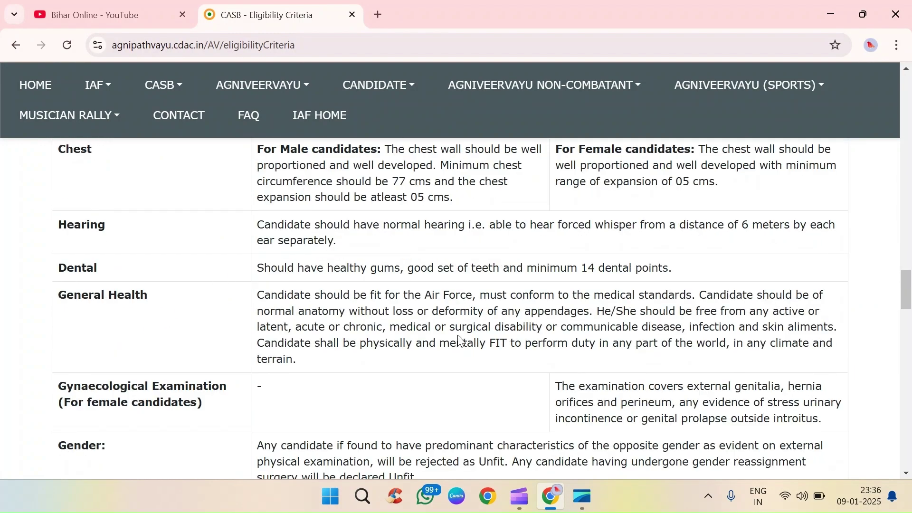
scroll(440, 354, "down", 12)
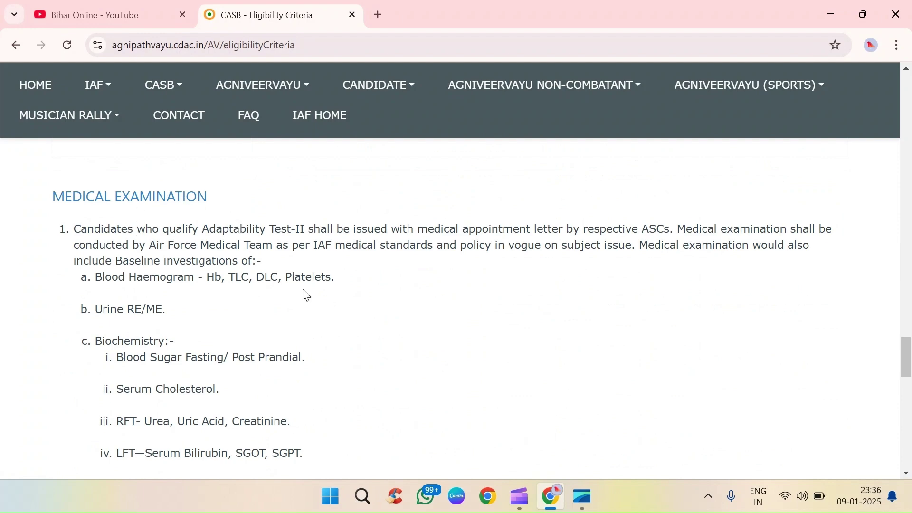
scroll(373, 316, "down", 15)
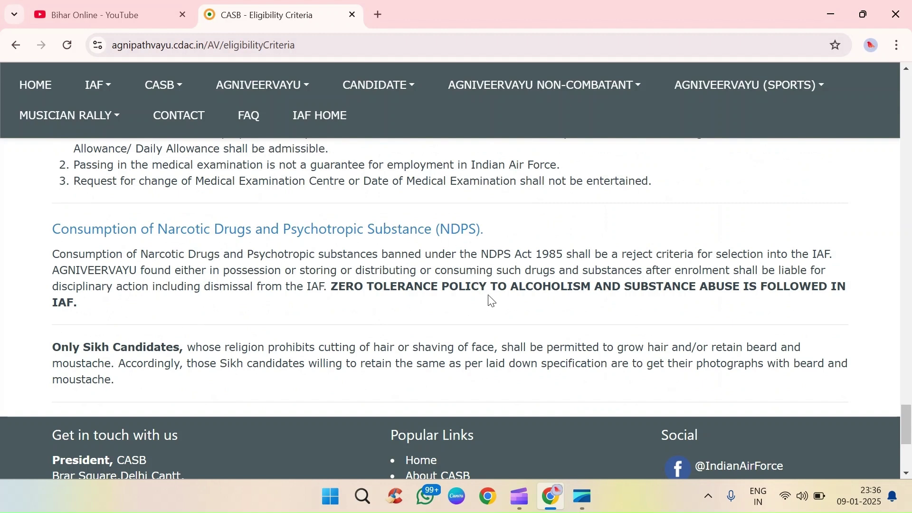
Step: Return to the site's home page and open the Candidate Login page for Agniveervayu Intake 01/2026
left_click(47, 88)
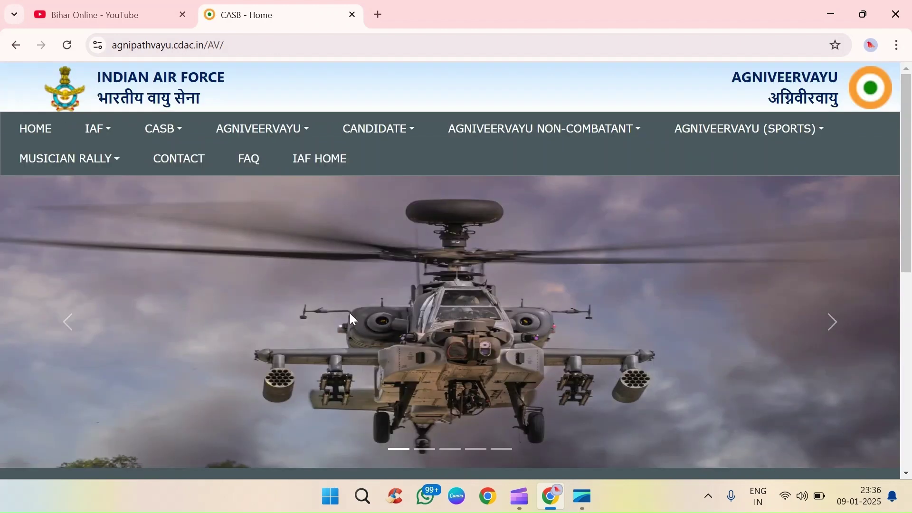
scroll(349, 312, "down", 5)
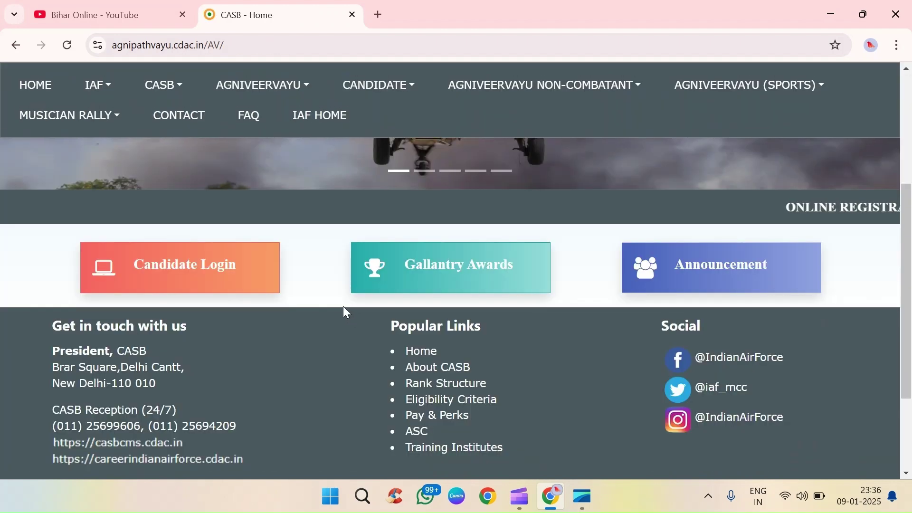
left_click(190, 271)
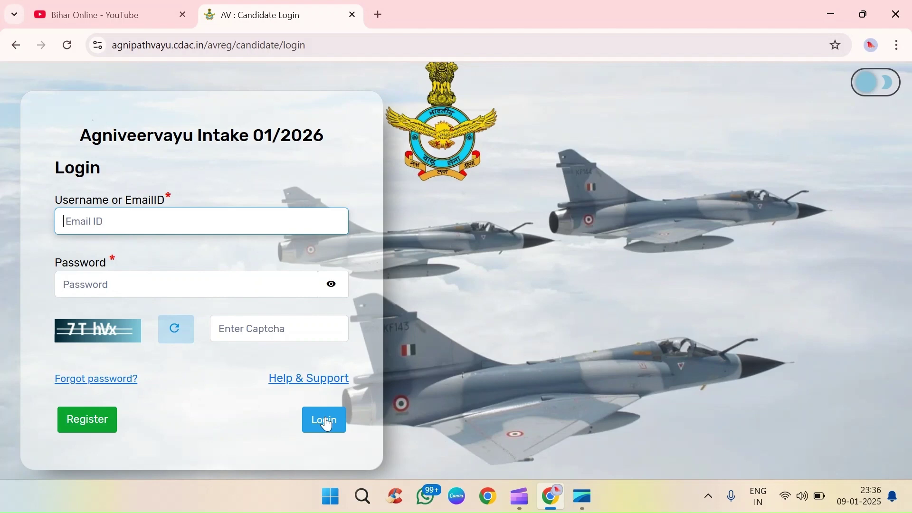
left_click(229, 267)
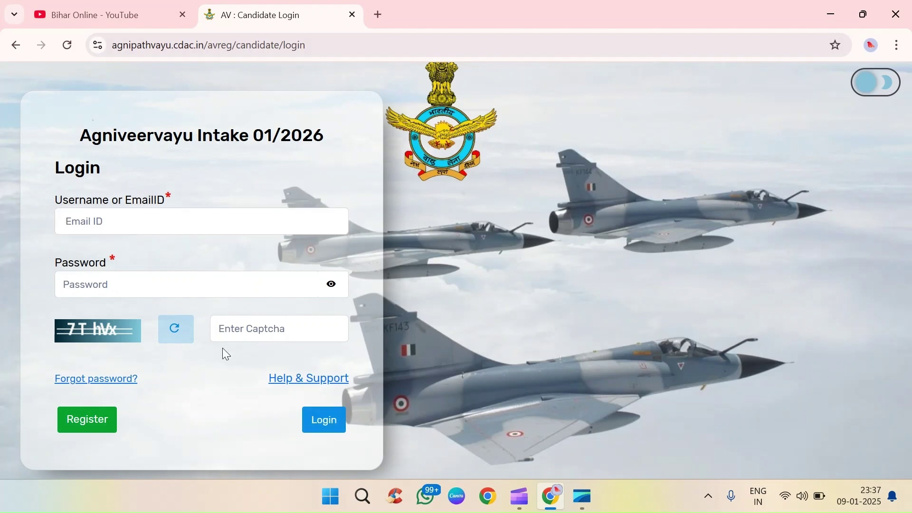
Step: Start a new candidate registration using the plain Register option instead of the DigiLocker options
left_click(85, 421)
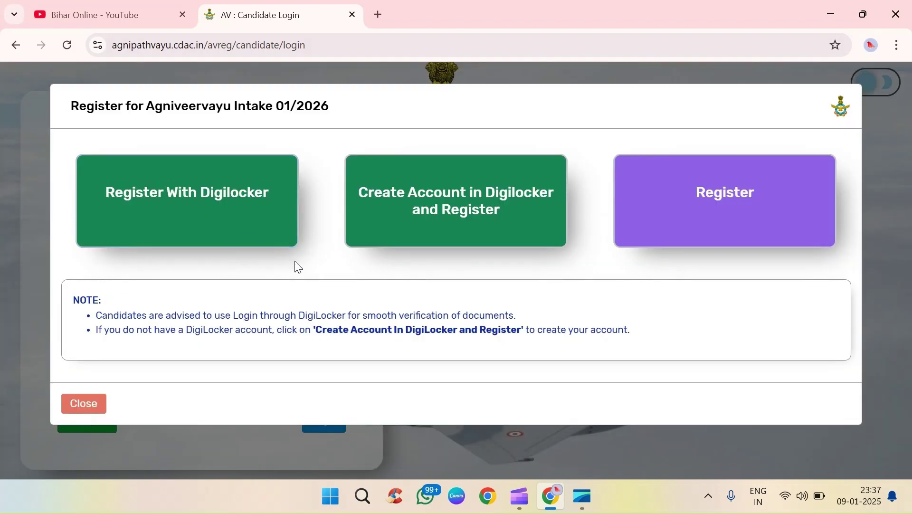
mouse_move(290, 228)
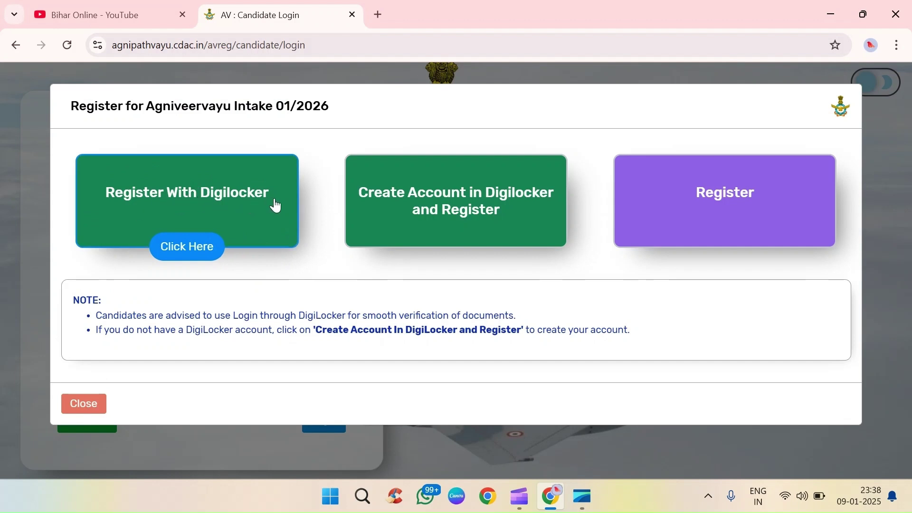
mouse_move(418, 207)
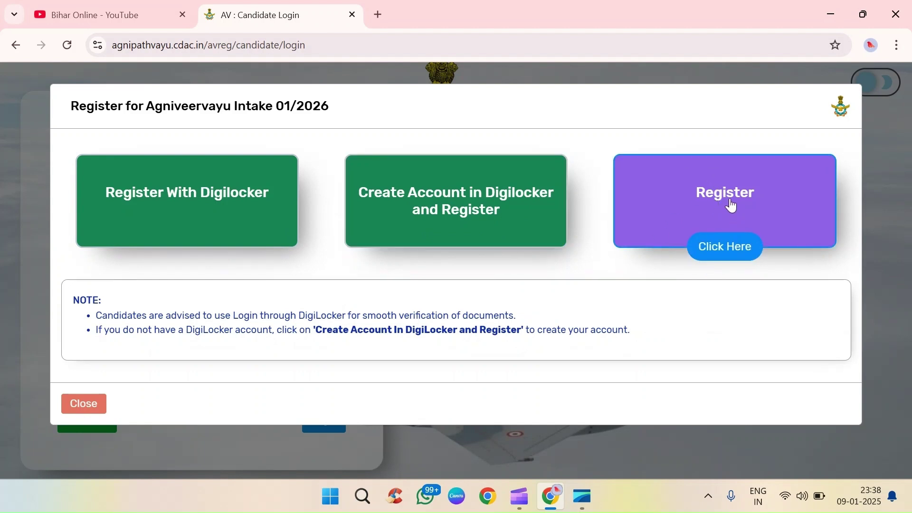
left_click(728, 247)
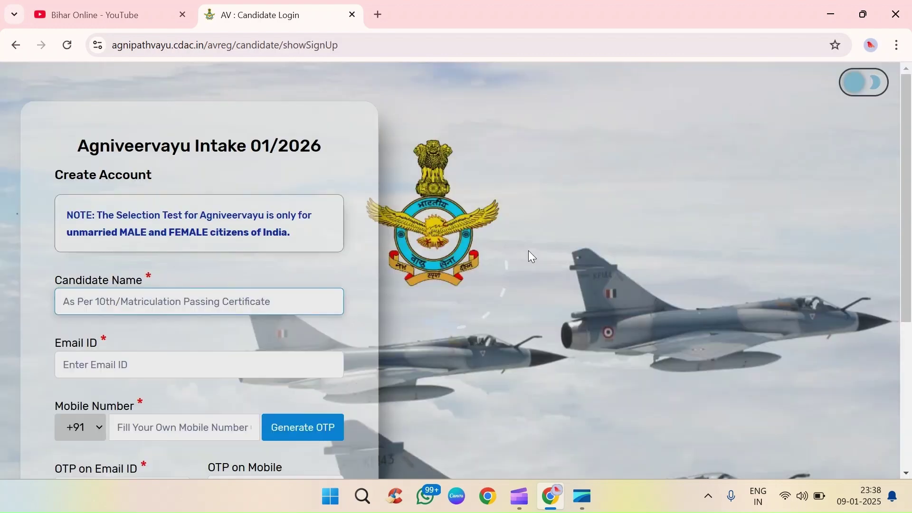
Step: Examine the Create Account form from candidate name, email, mobile number and OTP fields to the information source and captcha
scroll(147, 267, "down", 1)
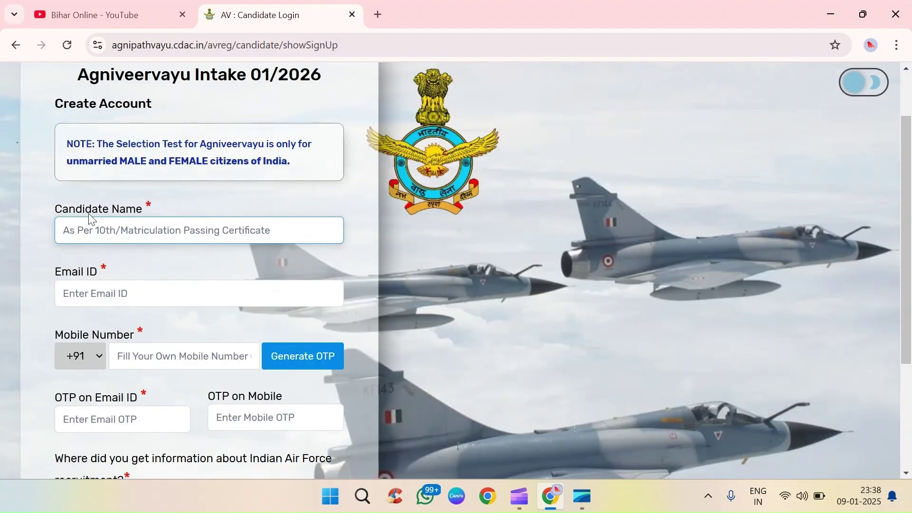
left_click(131, 230)
scroll(109, 247, "down", 2)
left_click(101, 225)
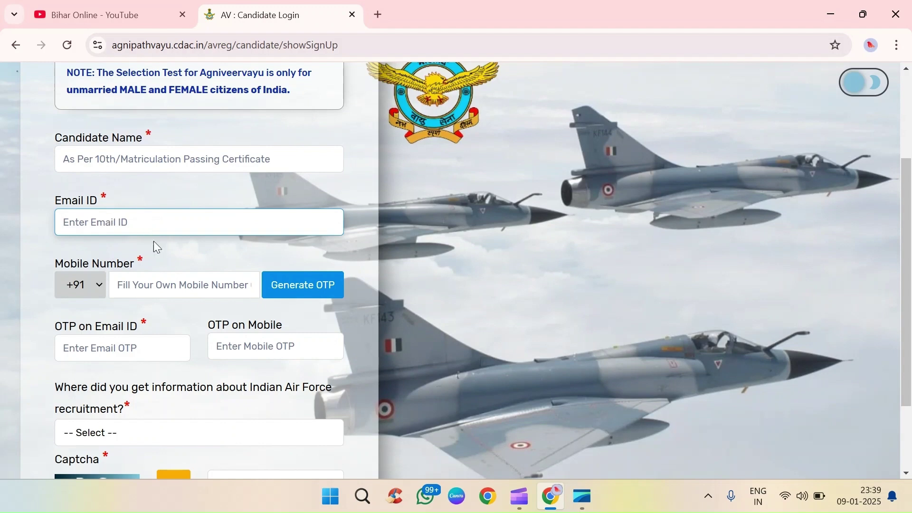
left_click(156, 281)
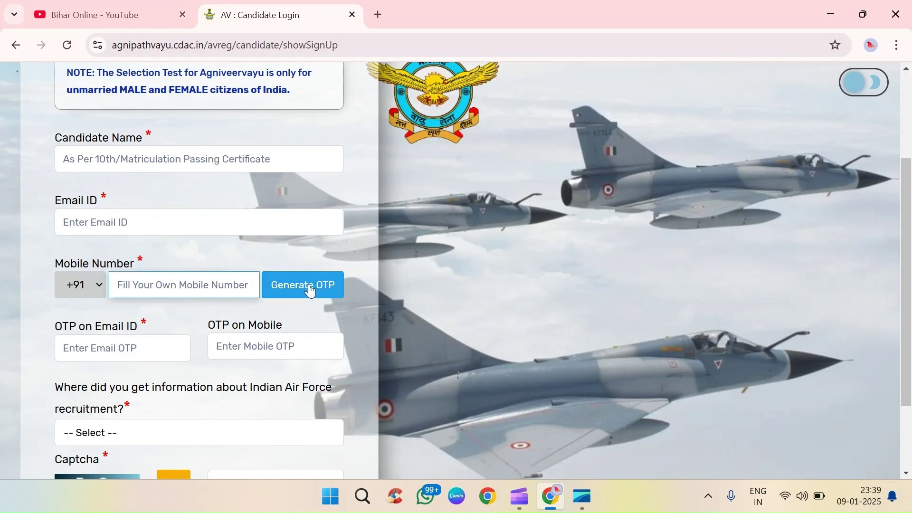
left_click(102, 346)
left_click(269, 345)
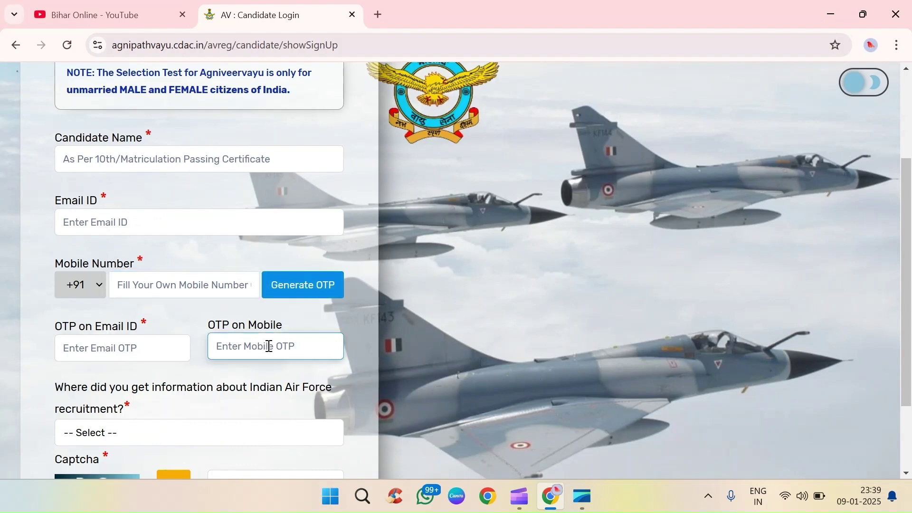
scroll(268, 345, "down", 1)
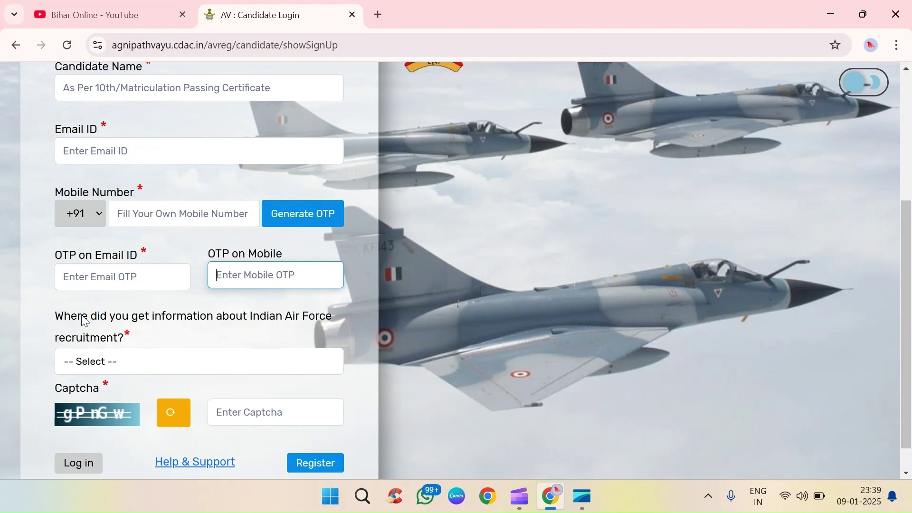
scroll(84, 321, "down", 1)
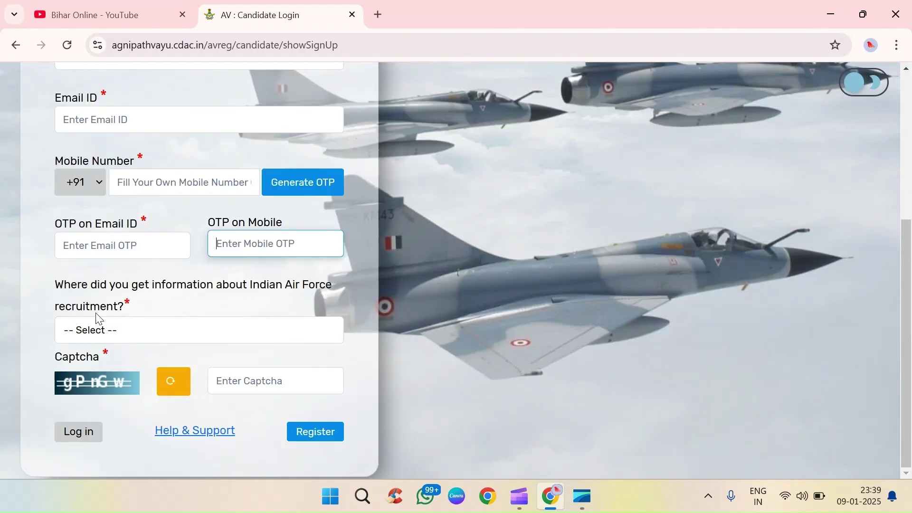
Step: Select Friends/ Relatives as the source of information about Indian Air Force recruitment and complete the captcha to create the account
left_click(130, 336)
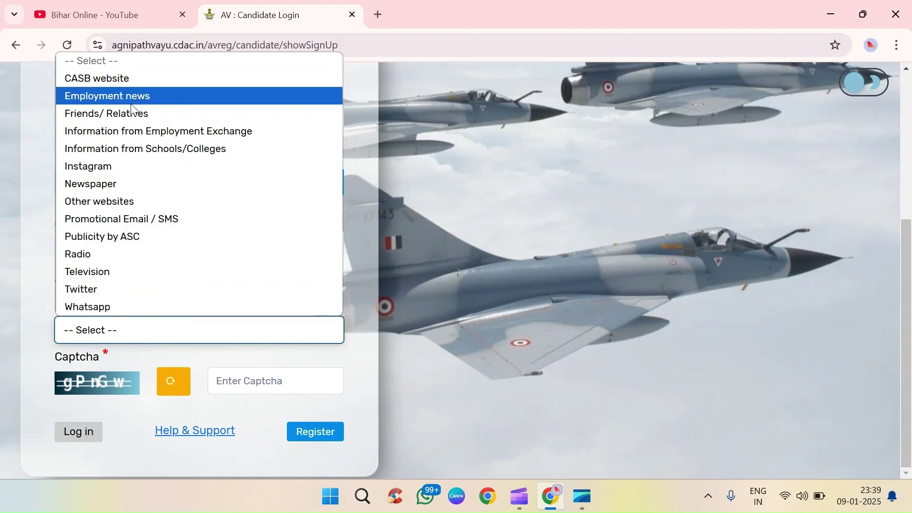
left_click(127, 115)
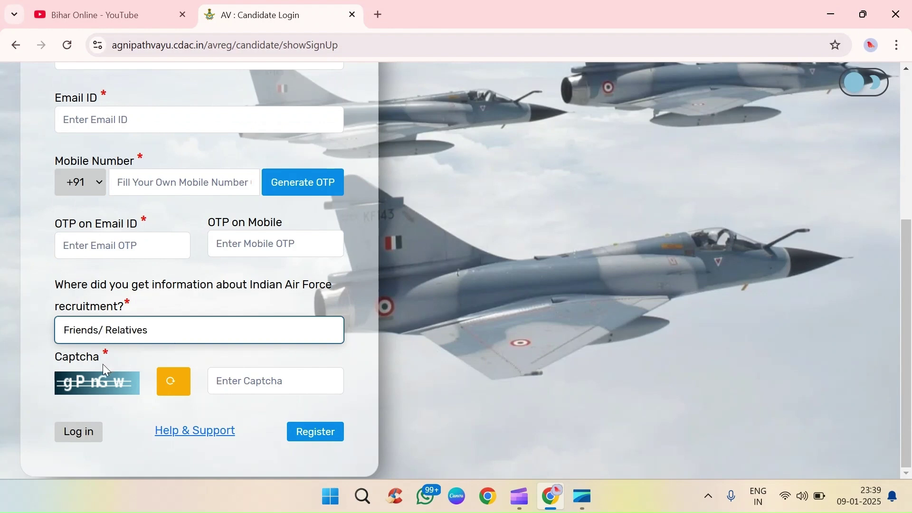
left_click(289, 379)
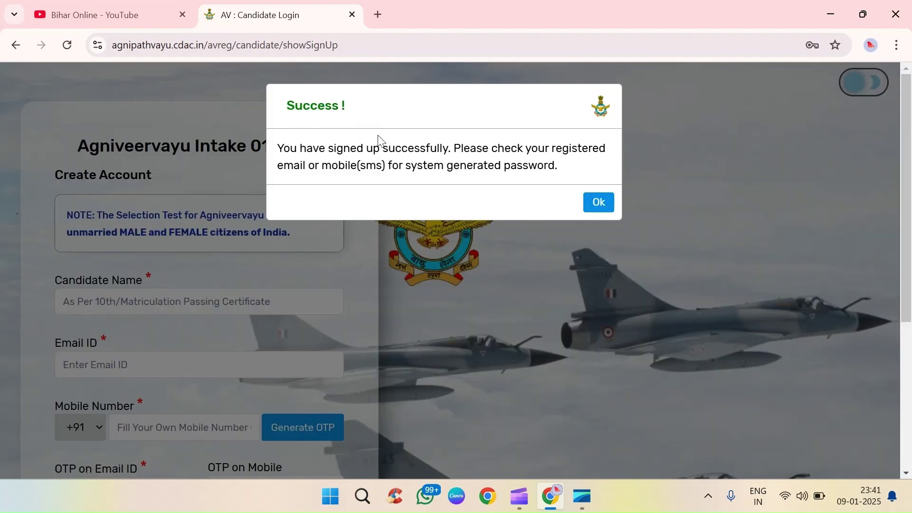
Step: Read the sign-up message about the system-generated password and acknowledge it to reach the candidate login form
left_click_drag(285, 106, 356, 114)
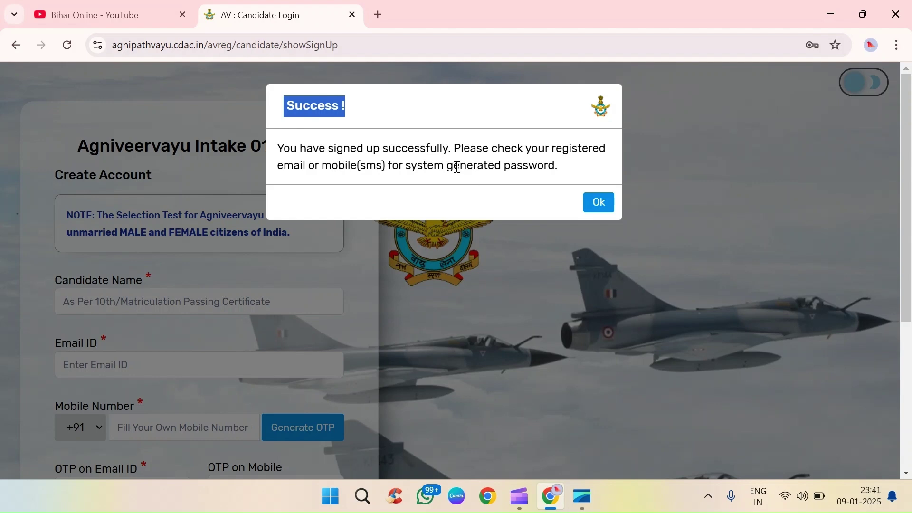
left_click_drag(449, 167, 559, 167)
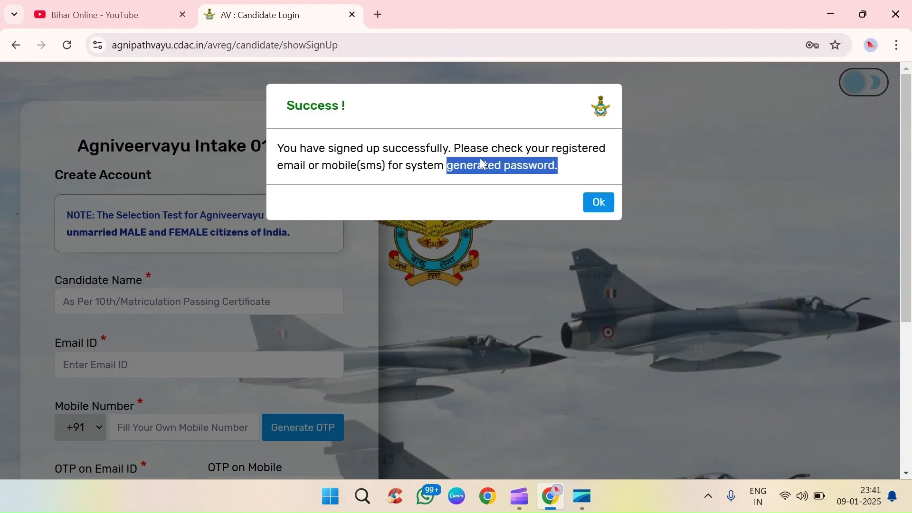
left_click(390, 144)
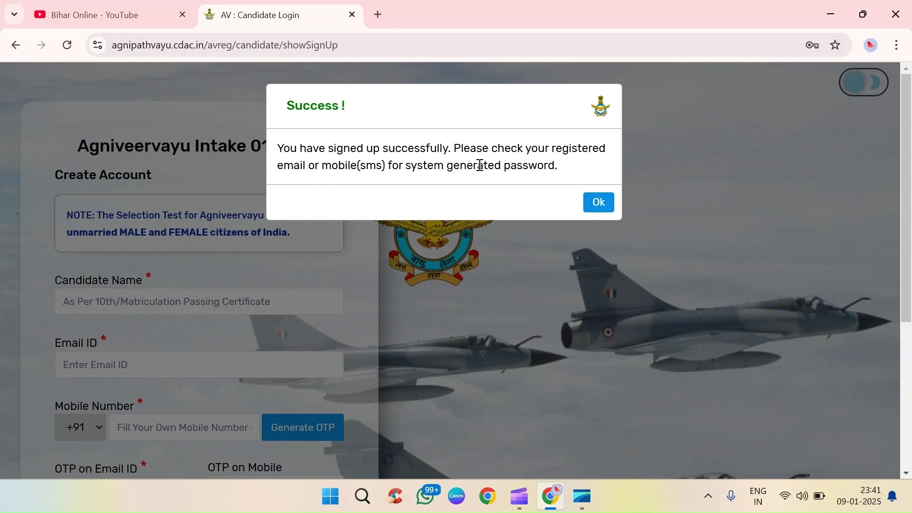
left_click_drag(286, 165, 589, 183)
left_click(599, 203)
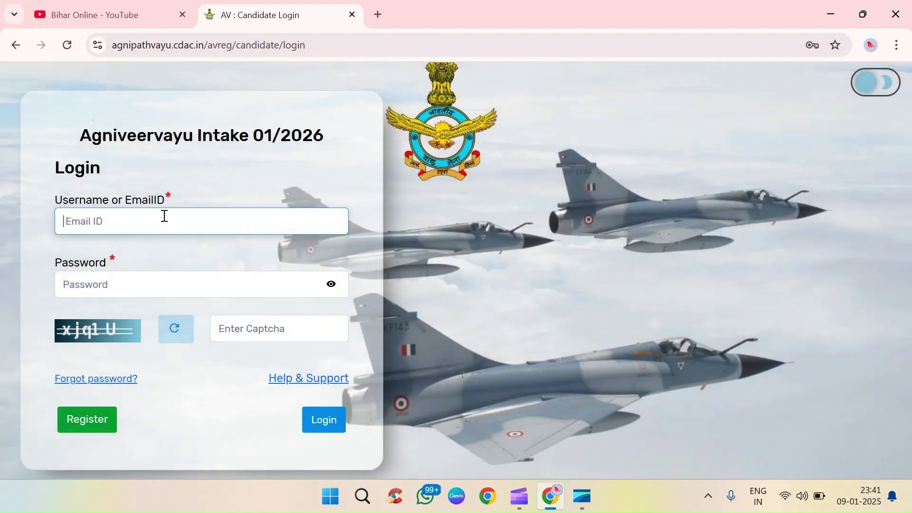
Step: Log in to the candidate account with the registered email ID, the account password and the captcha
left_click(90, 283)
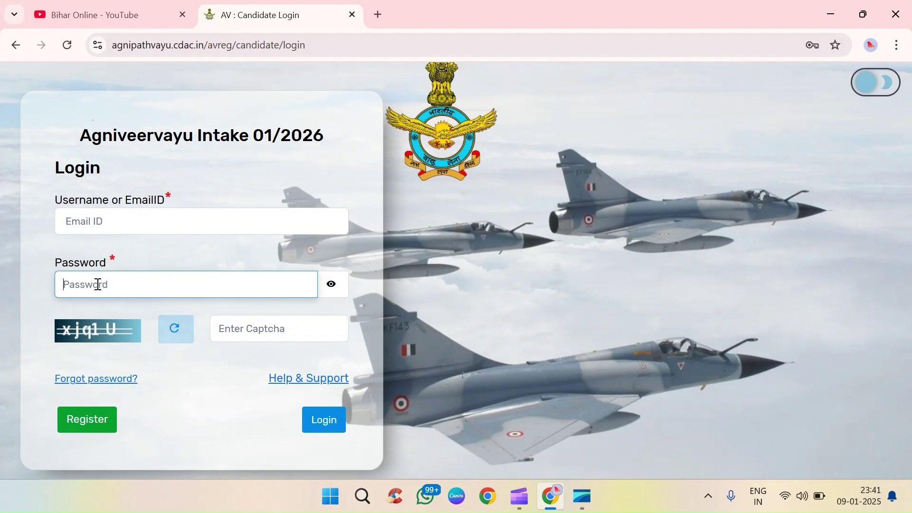
left_click(280, 326)
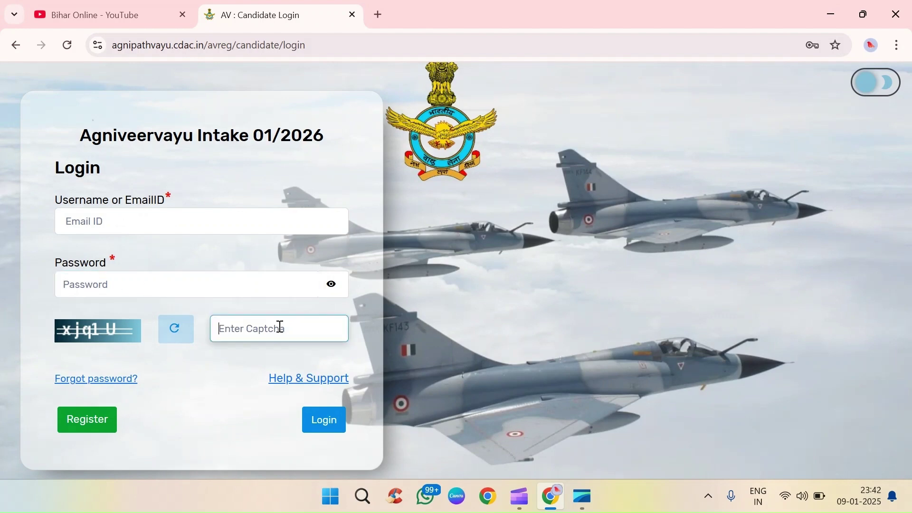
left_click(324, 421)
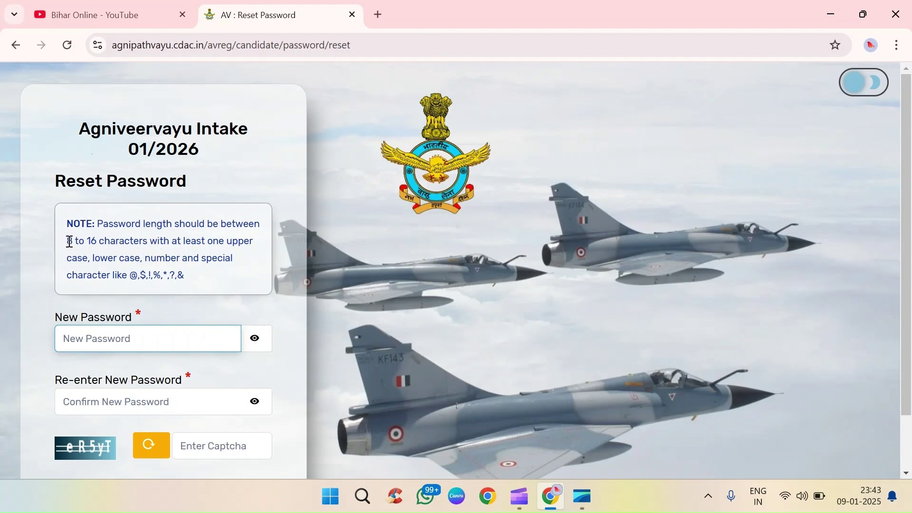
Step: Check the password rules, fill in the New Password and Re-enter New Password fields and the captcha, and submit the password reset
left_click_drag(68, 243, 99, 243)
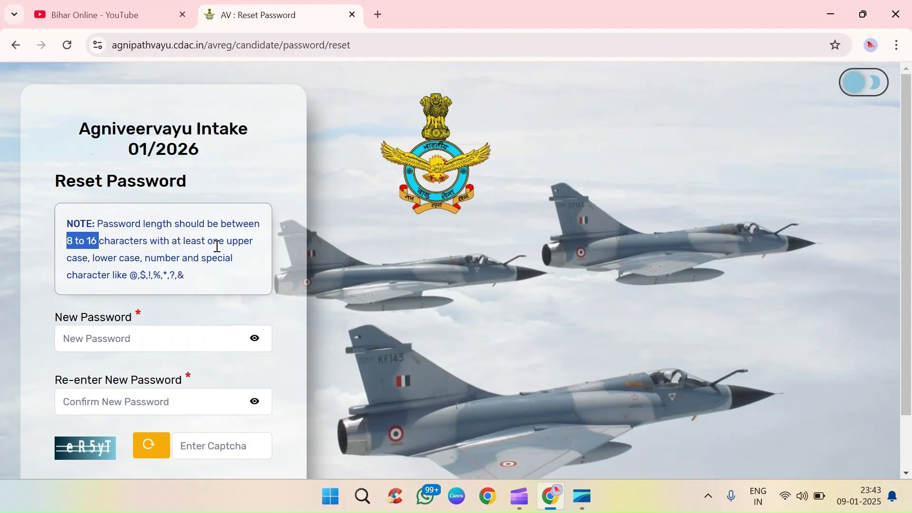
left_click(101, 259)
left_click_drag(100, 259, 211, 279)
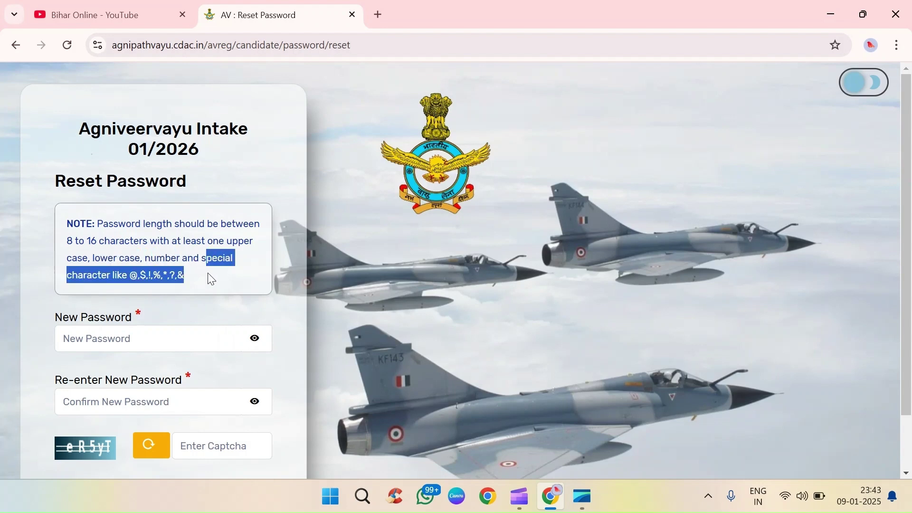
left_click(115, 339)
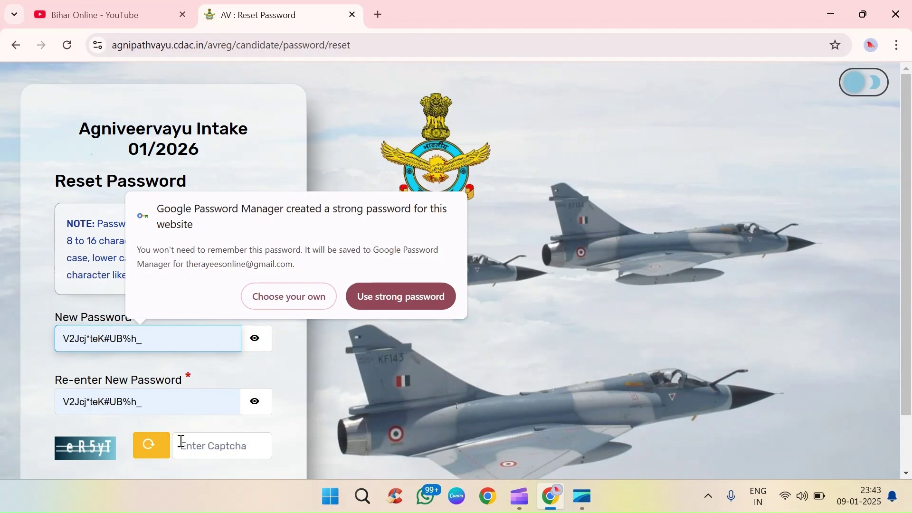
left_click(212, 442)
scroll(221, 415, "down", 1)
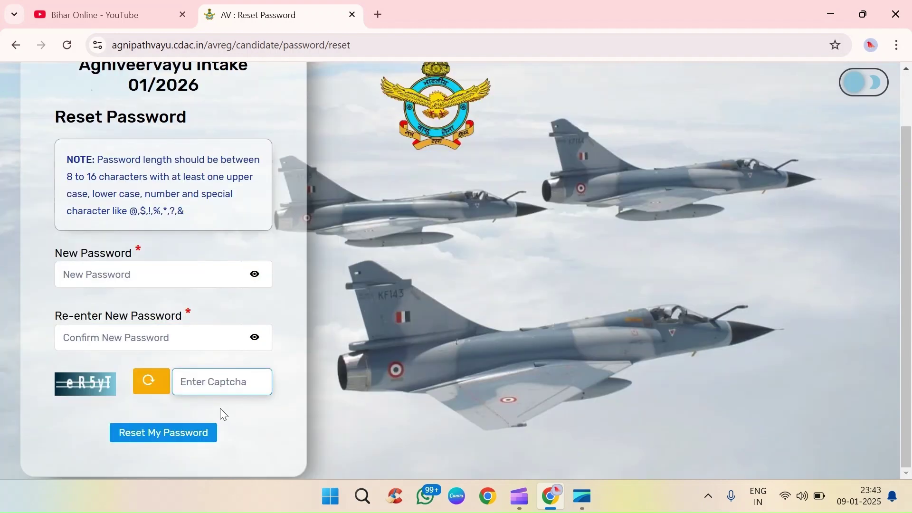
left_click(173, 439)
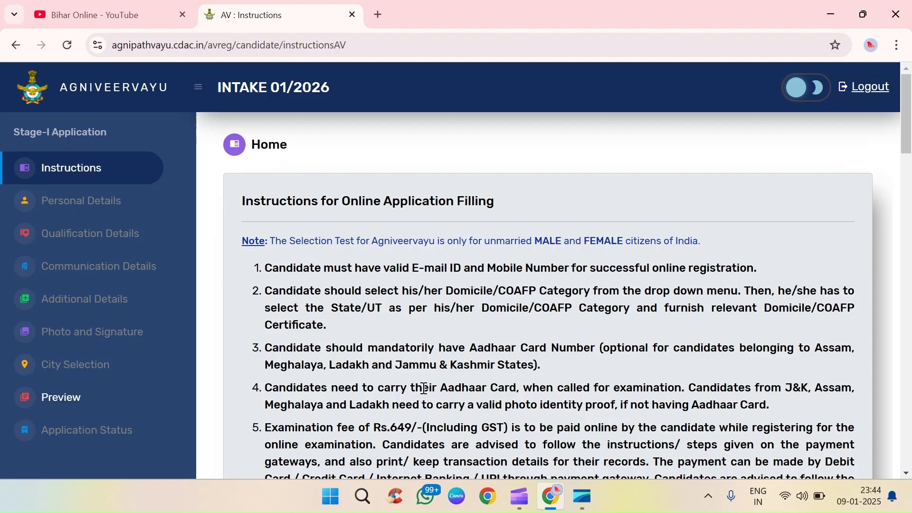
Step: Go through the online application instructions, accept both declarations and continue to registration
scroll(423, 357, "down", 10)
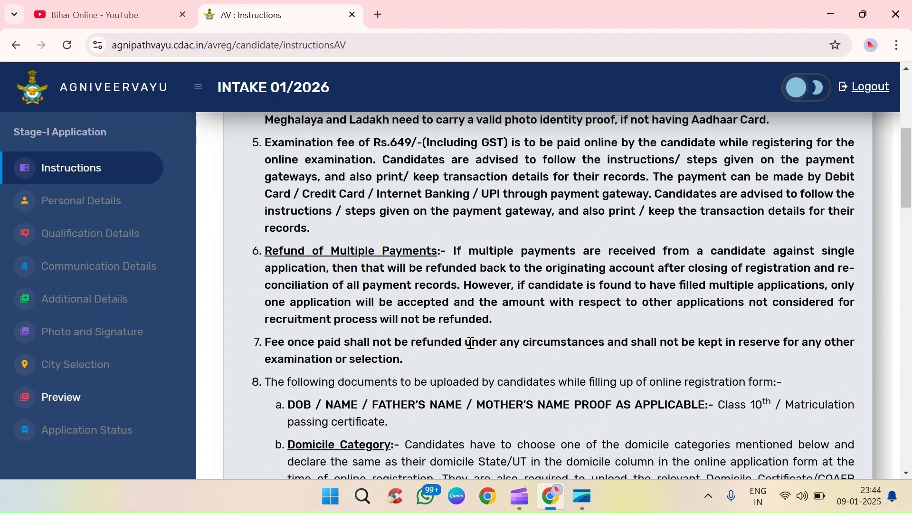
scroll(443, 293, "up", 8)
scroll(330, 167, "up", 2)
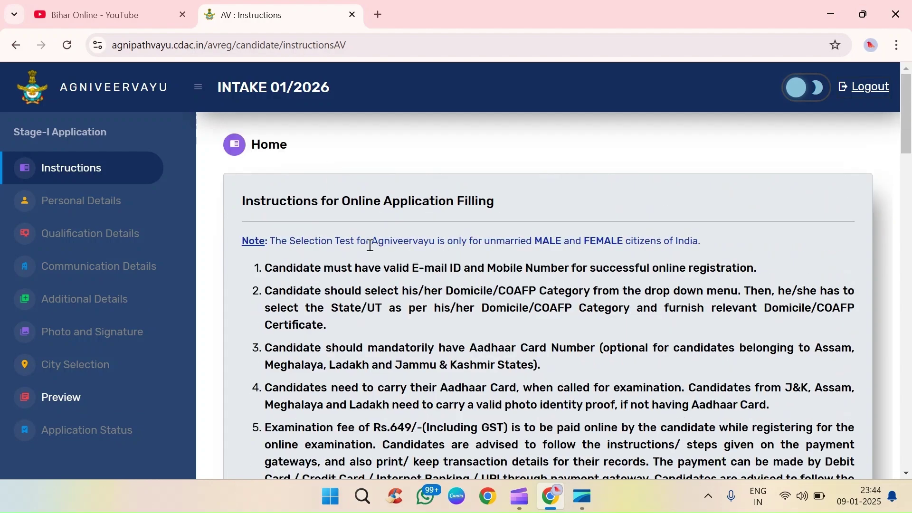
scroll(461, 335, "down", 20)
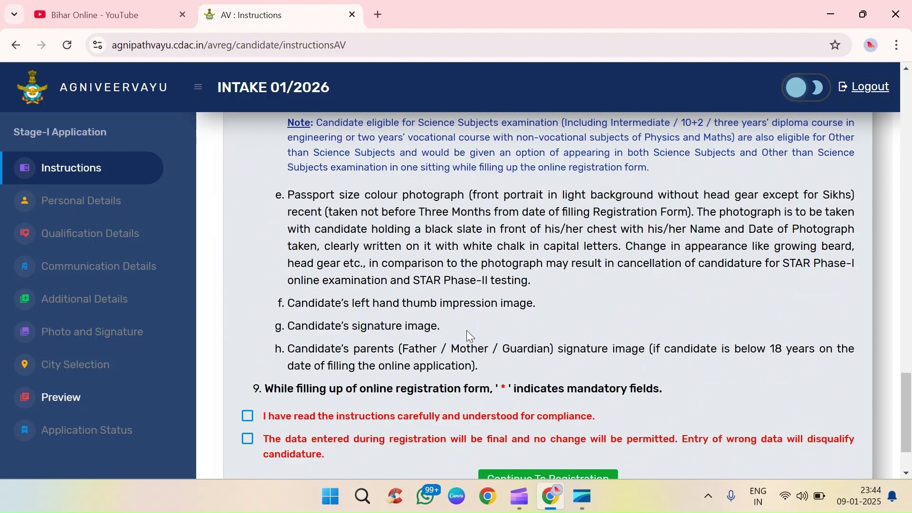
left_click(248, 337)
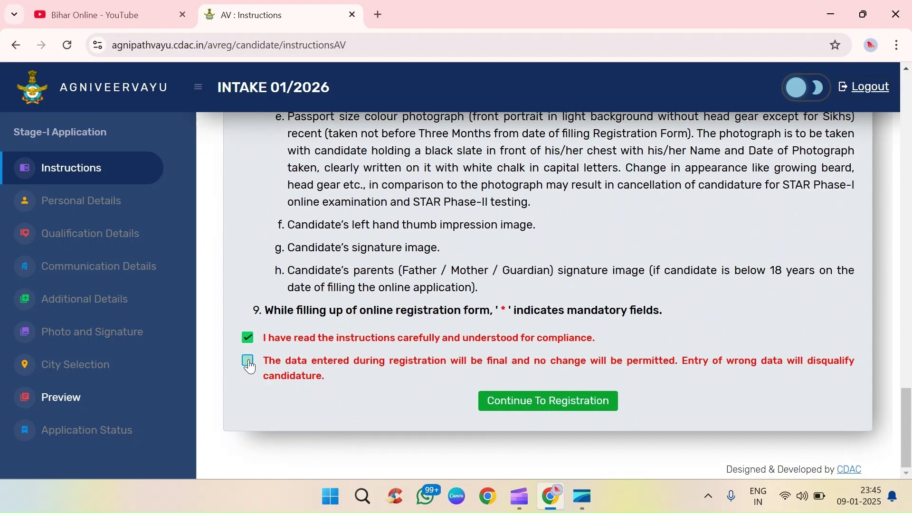
left_click(247, 361)
left_click(573, 411)
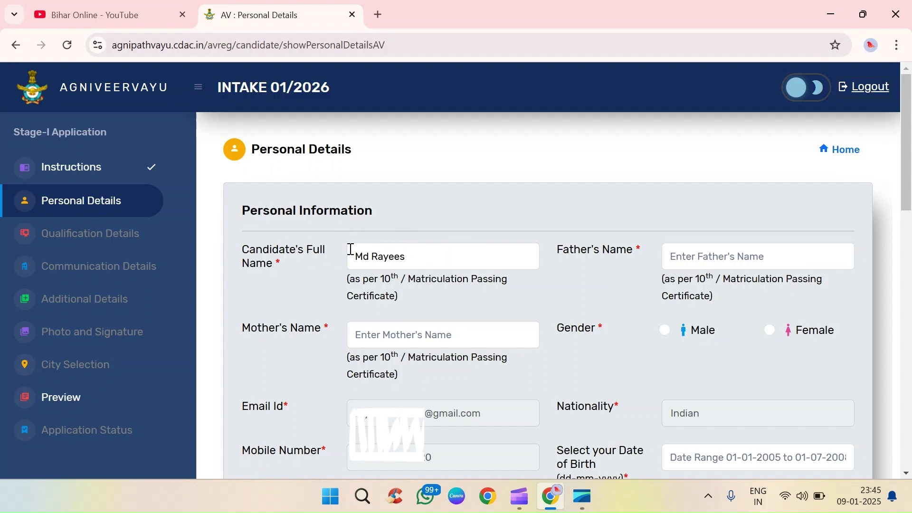
Step: Go through the candidate's, father's and mother's name fields and set the gender to Male, accepting the gender confirmation
left_click(419, 258)
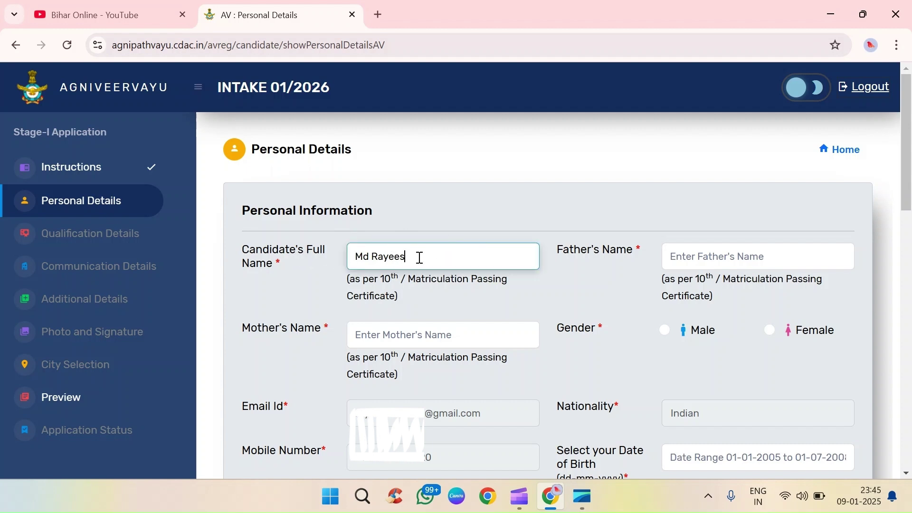
left_click(474, 231)
left_click(724, 255)
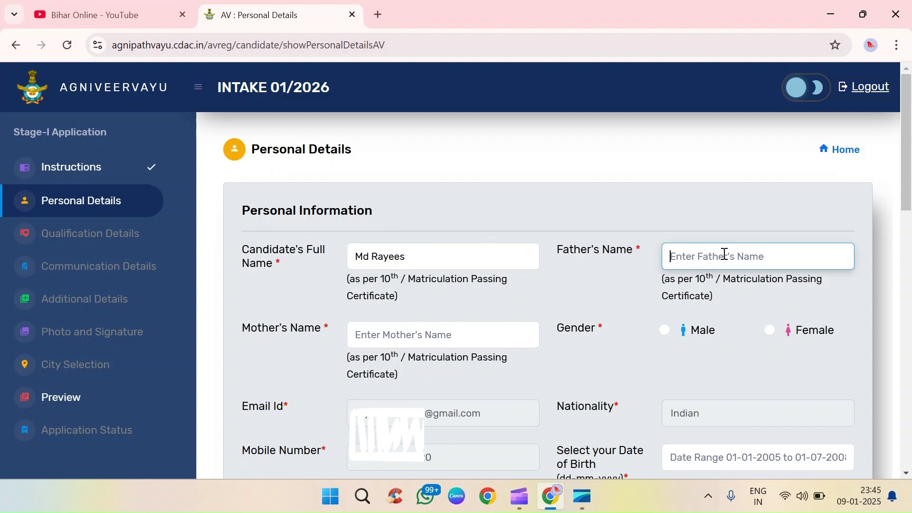
left_click(424, 335)
left_click(664, 330)
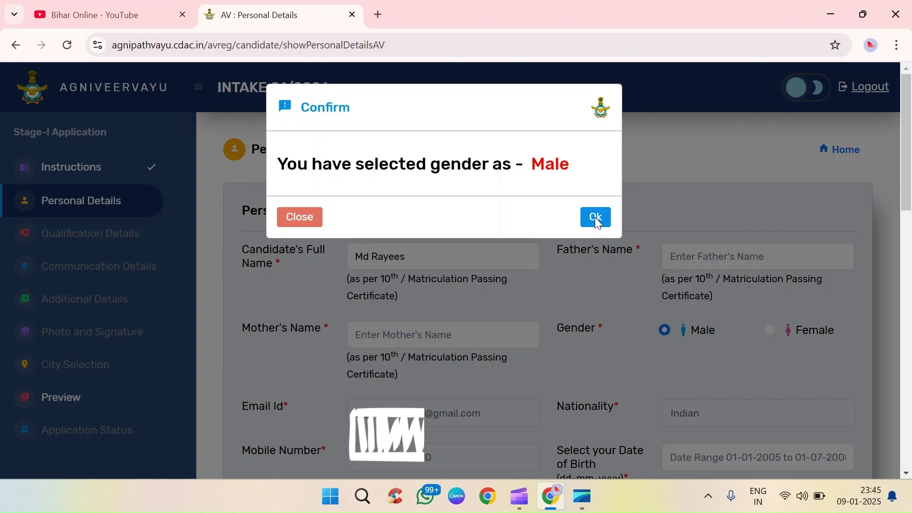
left_click(596, 219)
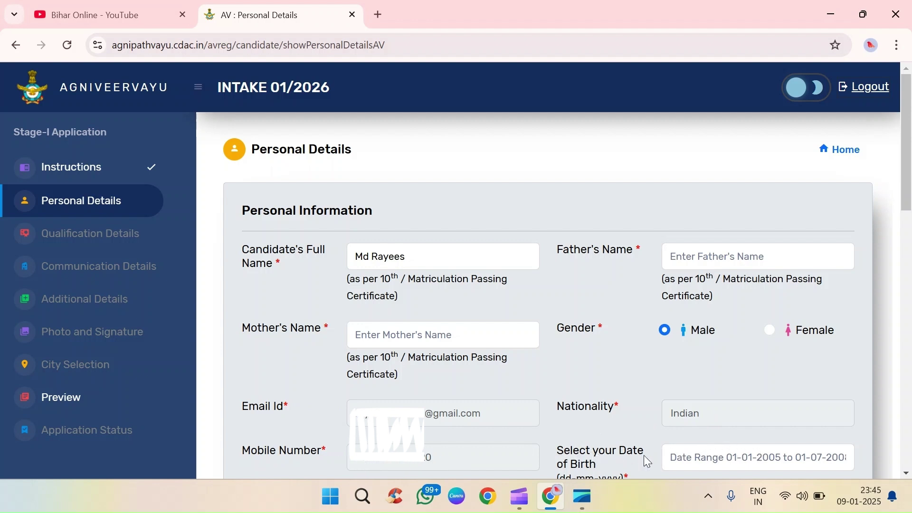
Step: Go to the date of birth field, view the extra fields for serving NC(E) of IAF candidates, and answer No to that question
left_click(720, 461)
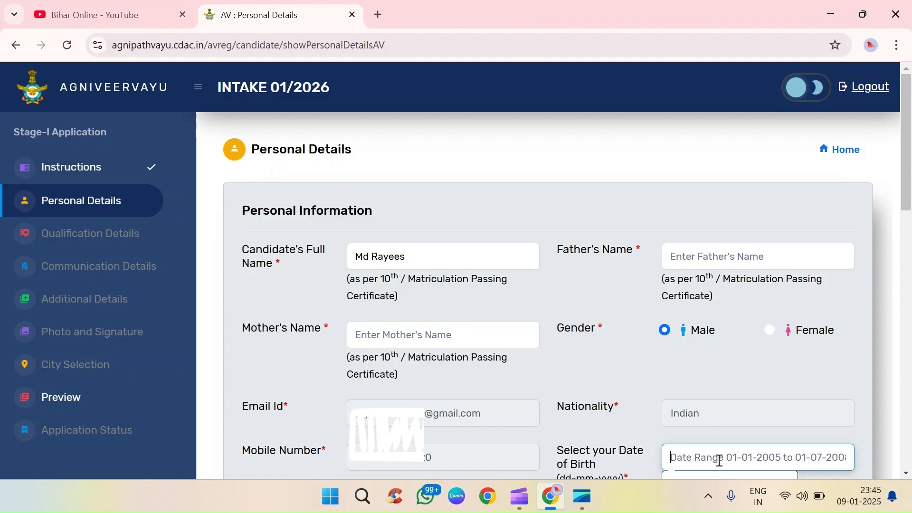
scroll(256, 164, "down", 6)
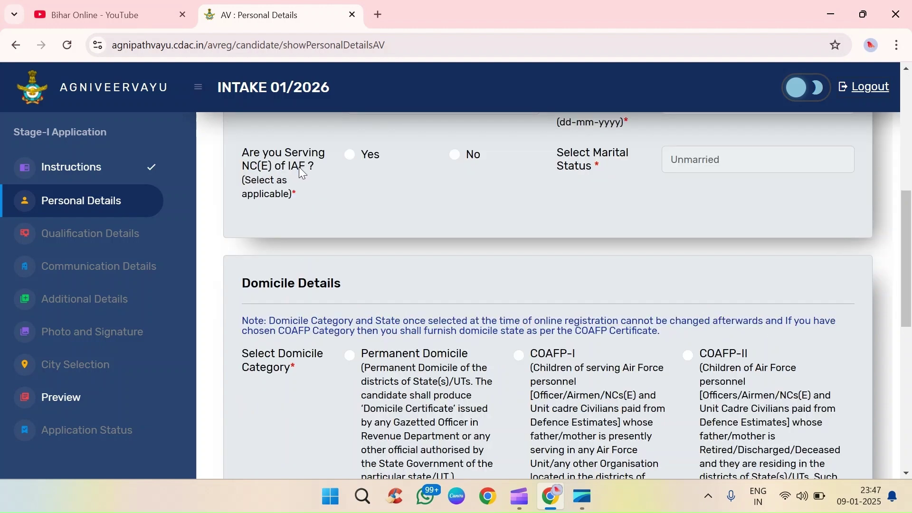
left_click(351, 155)
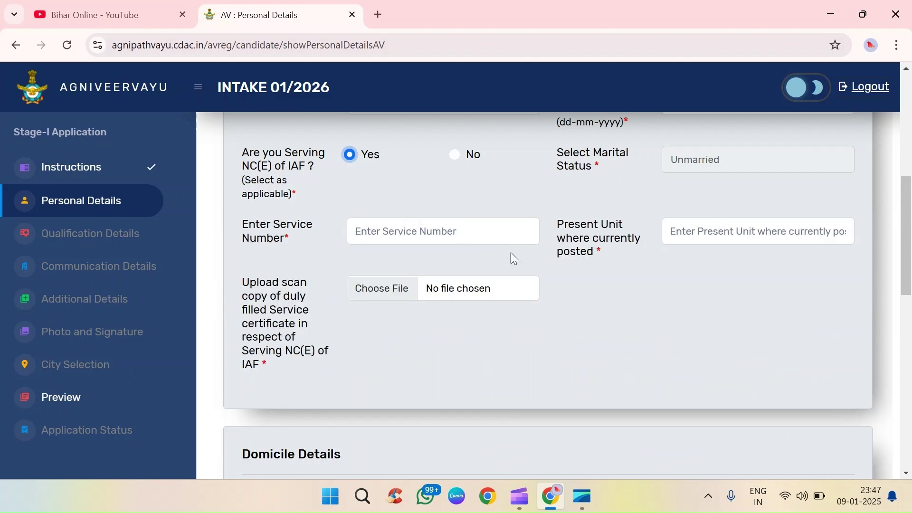
left_click(455, 155)
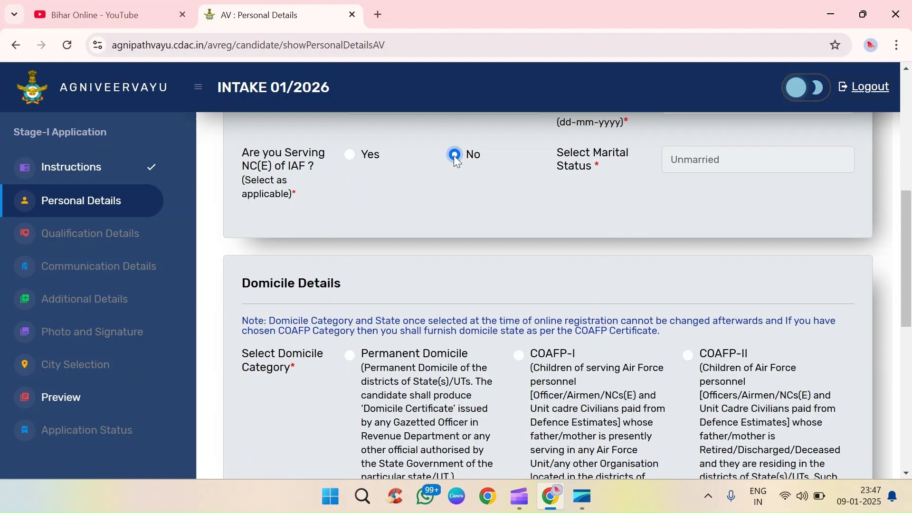
Step: Choose the Permanent Domicile category with state Bihar and district Darbhanga, and open the file selection for the domicile certificate
scroll(415, 304, "down", 3)
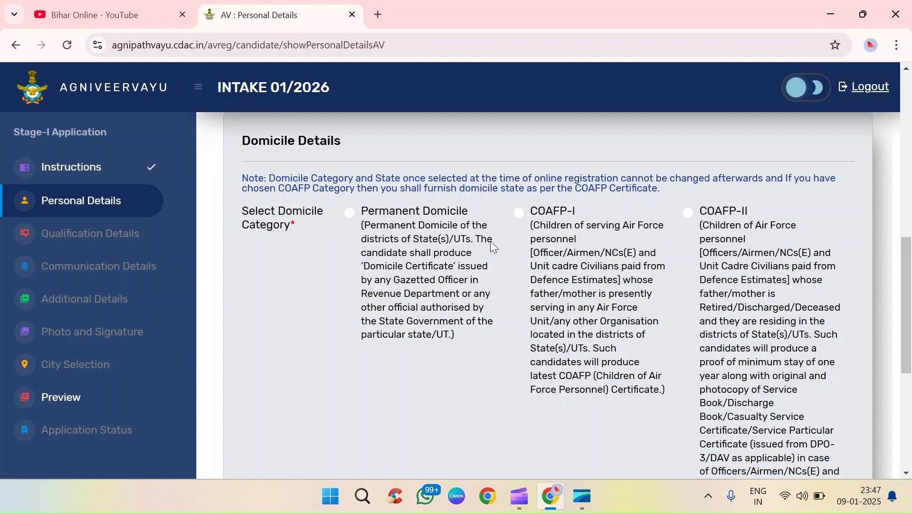
left_click(351, 214)
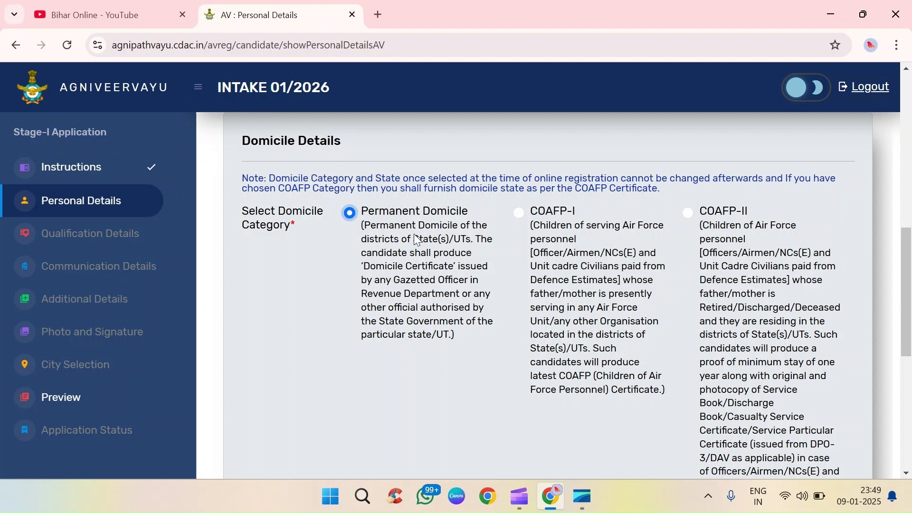
scroll(416, 241, "down", 8)
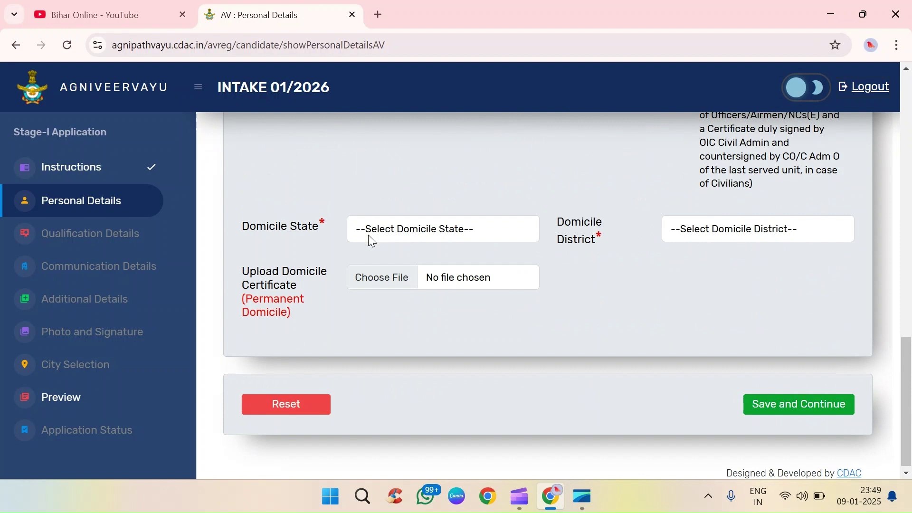
left_click(447, 233)
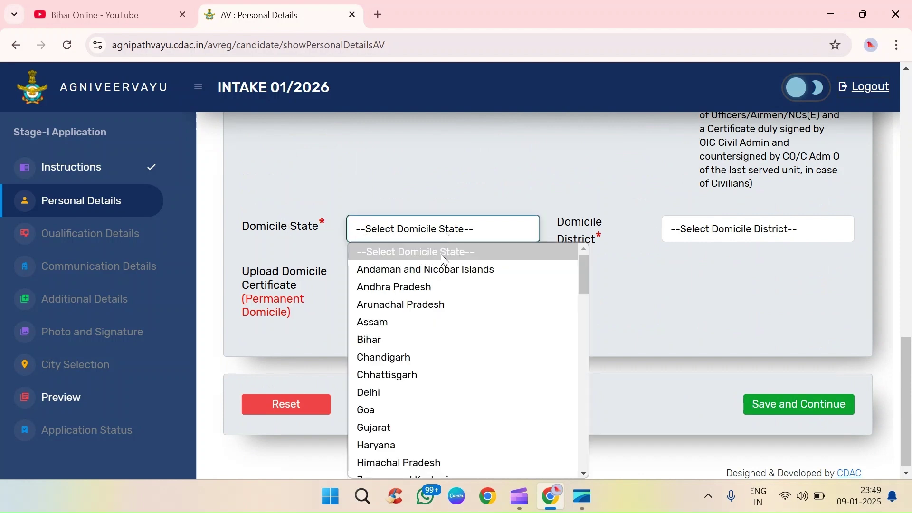
left_click(398, 338)
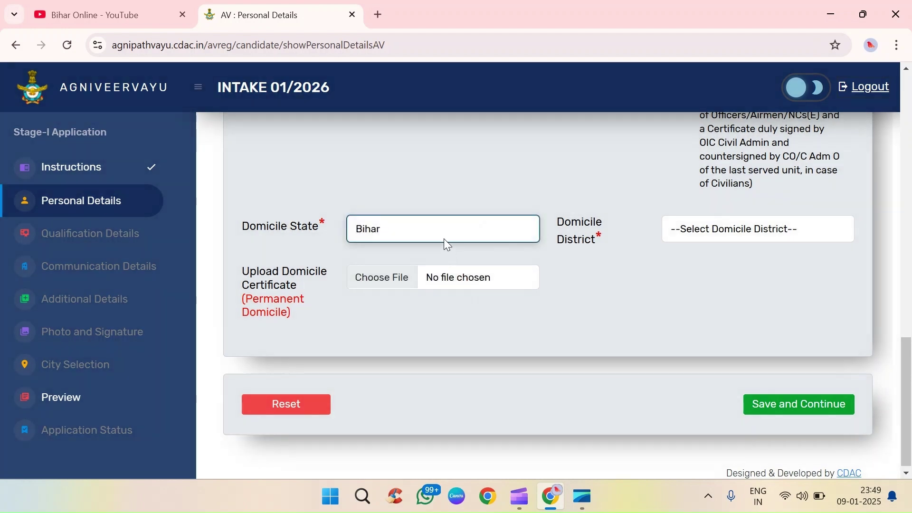
left_click(748, 240)
left_click(714, 402)
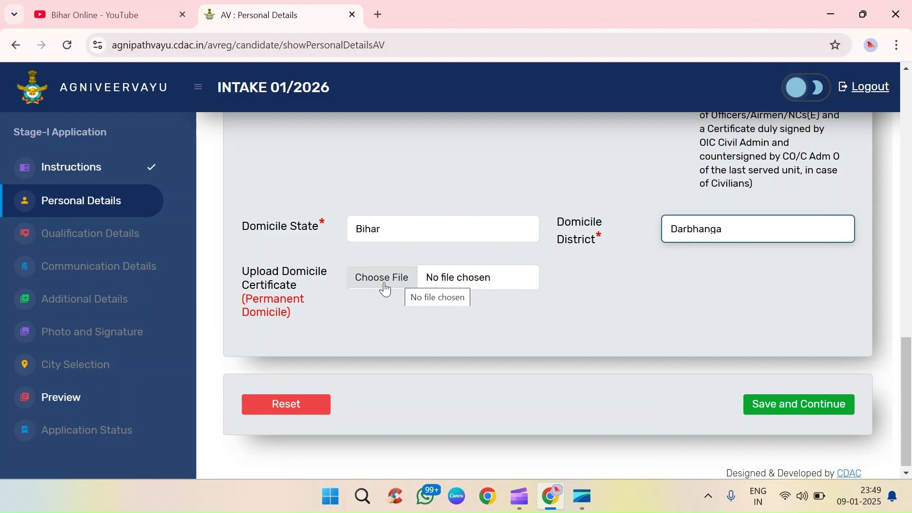
left_click(400, 284)
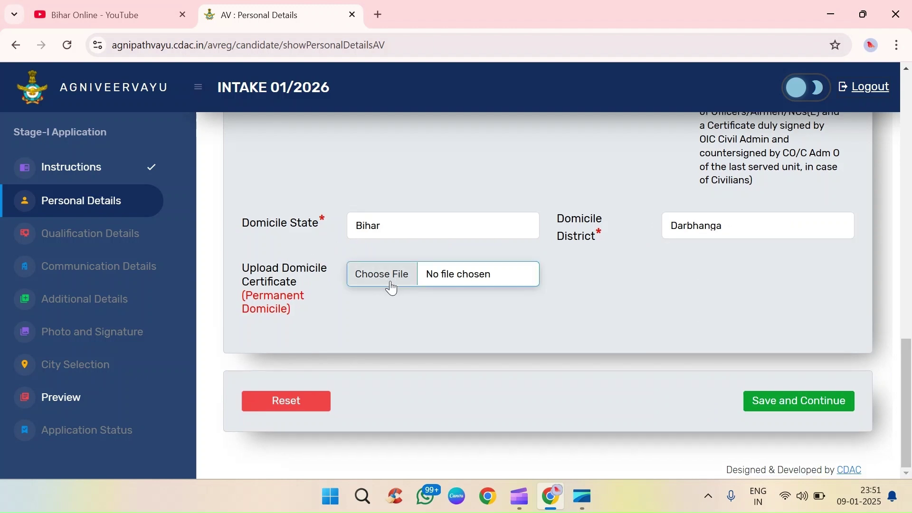
Step: Save the personal details, declare the basic details correct in the confirmation and submit them
left_click(391, 285)
left_click(802, 407)
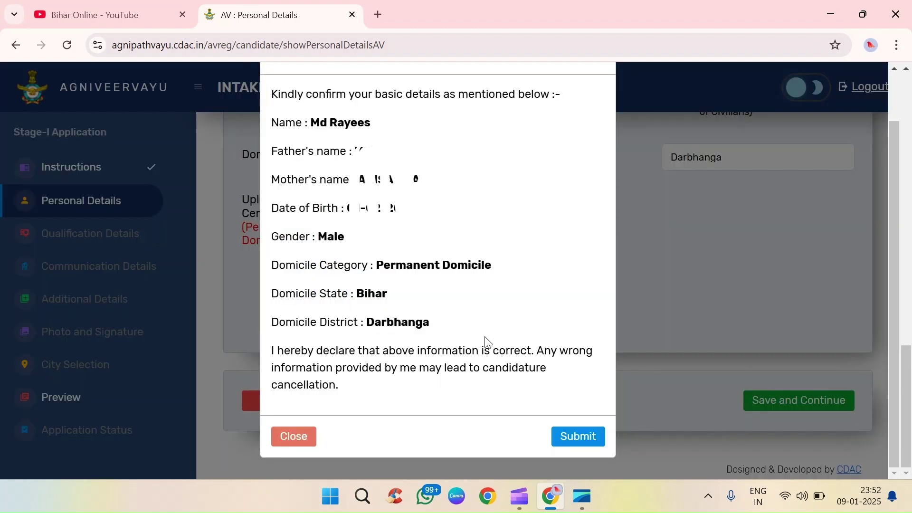
left_click(573, 444)
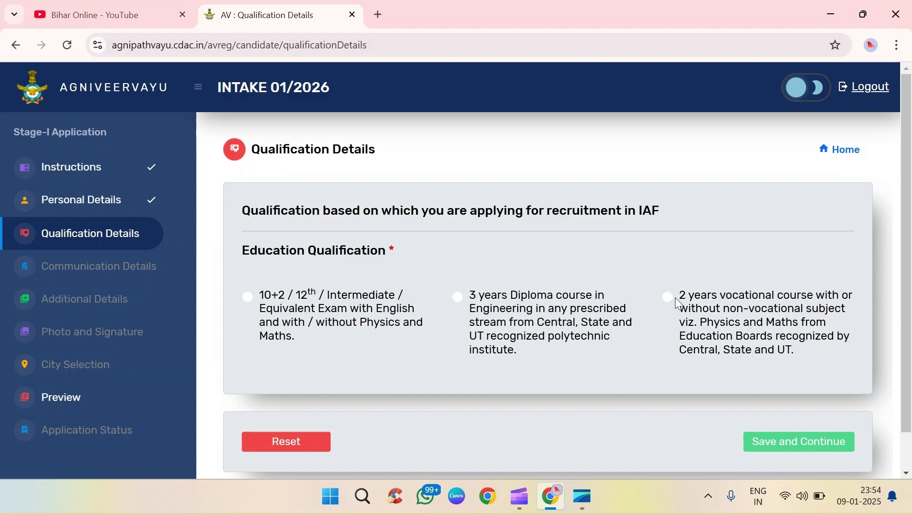
Step: Choose the 10+2 / 12th / Intermediate education qualification and answer Yes to passing with minimum 50% marks in aggregate and English
left_click(247, 297)
scroll(277, 189, "down", 3)
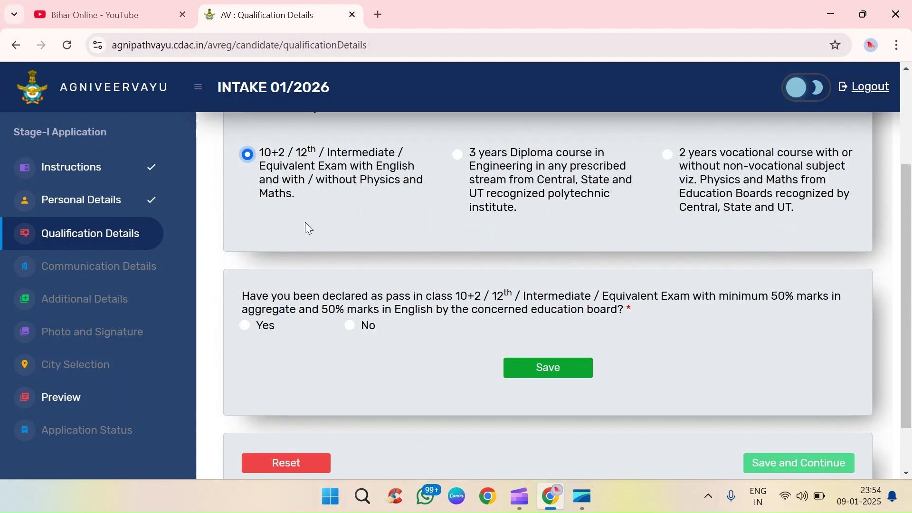
scroll(274, 273, "down", 2)
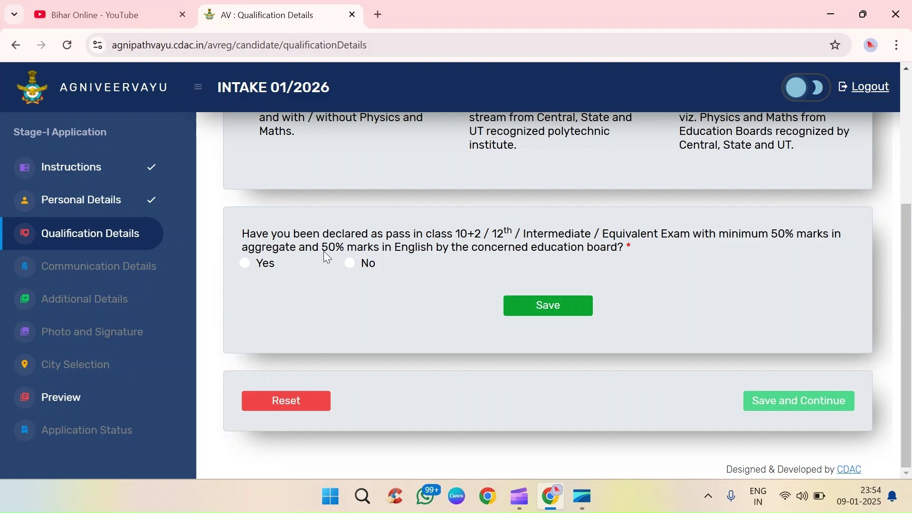
left_click(246, 263)
left_click(349, 263)
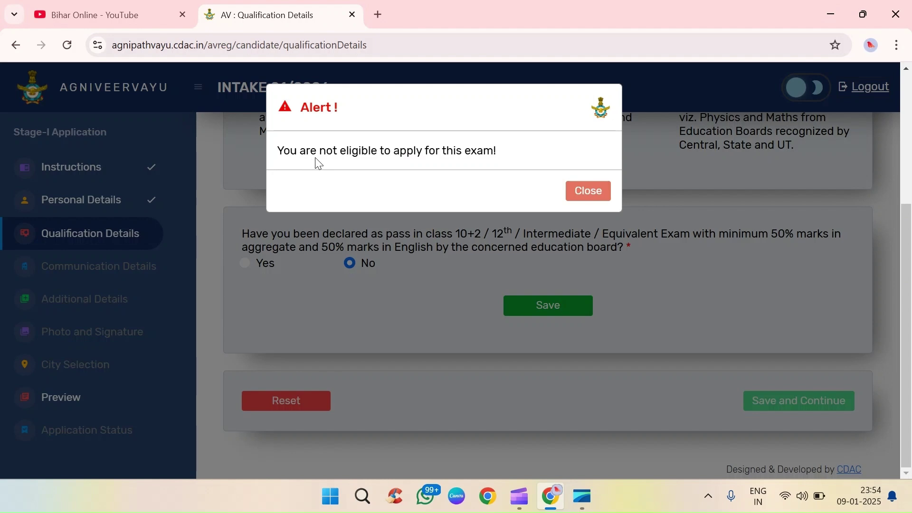
left_click(583, 194)
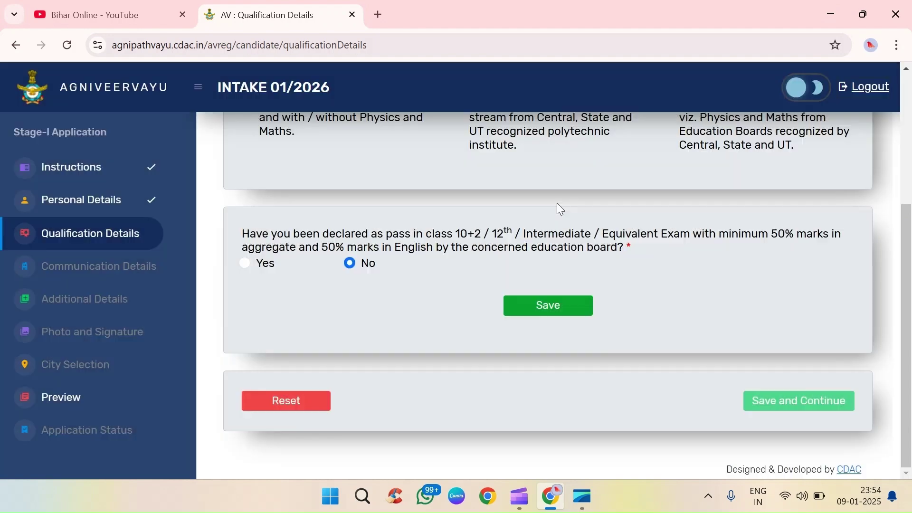
left_click(245, 263)
Step: Answer Yes to passing Physics / Maths, with Science as the Intermediate stream and Science Subjects as the category applied for
scroll(389, 289, "down", 2)
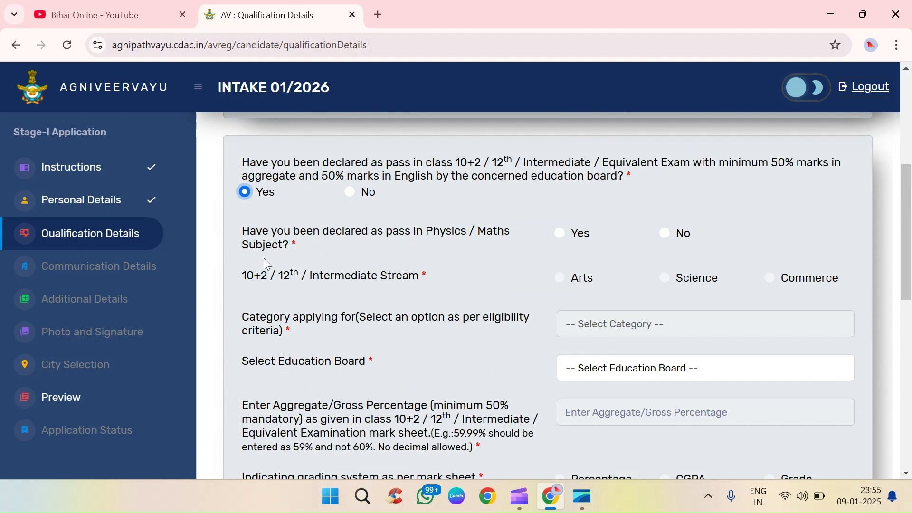
left_click(560, 234)
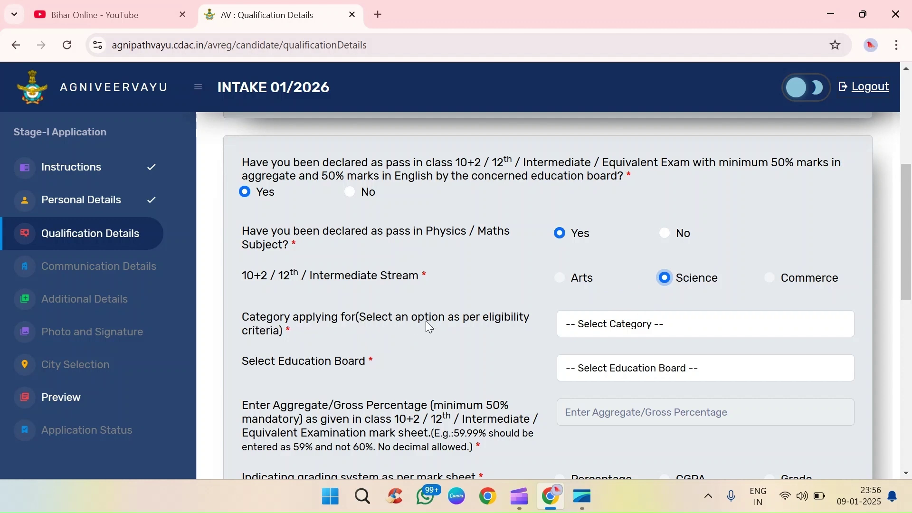
left_click(628, 324)
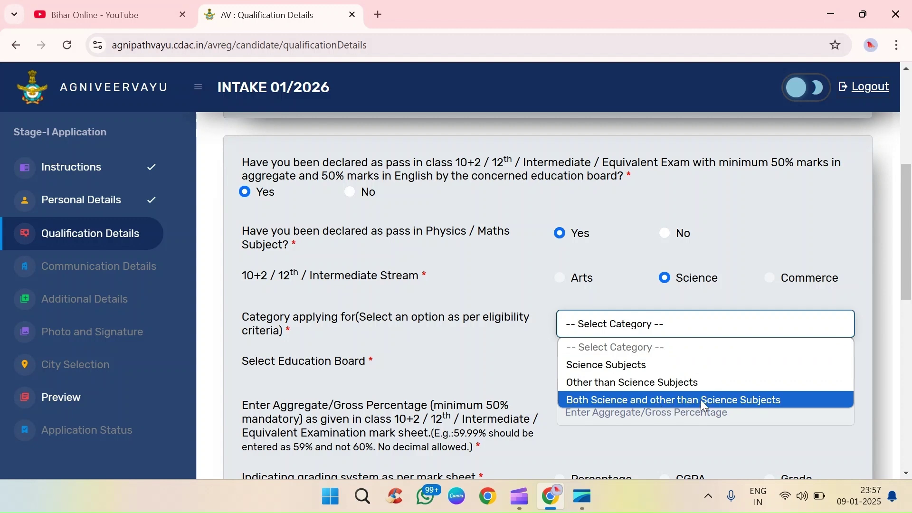
left_click(612, 365)
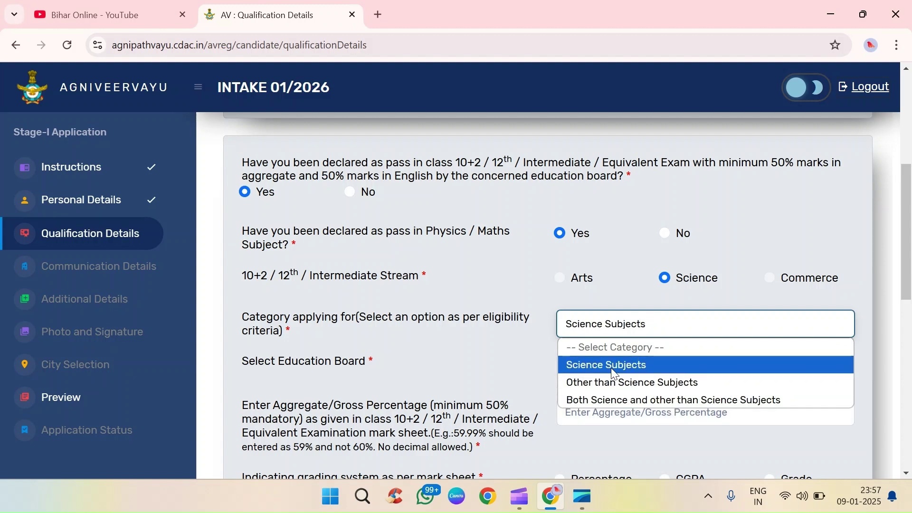
left_click(613, 366)
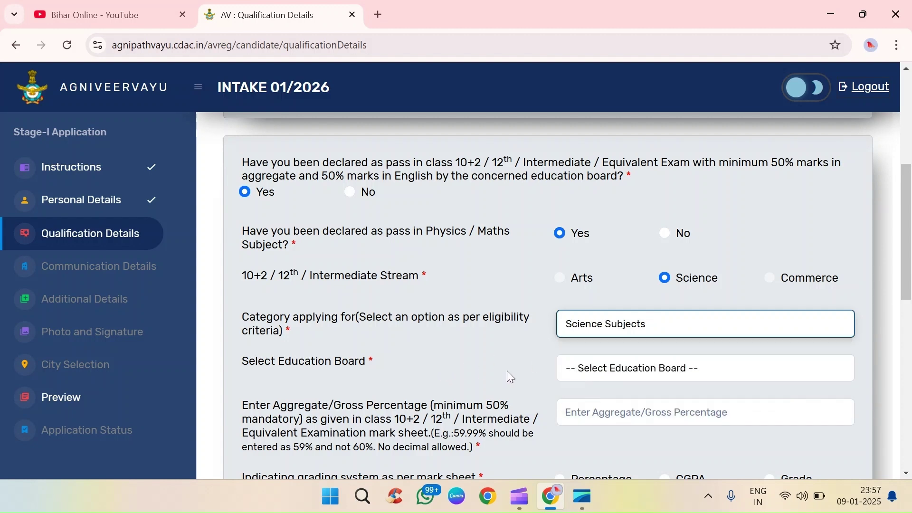
Step: Select Bihar School Examination Board, Patna as the education board and set the mark sheet's grading system to Percentage
left_click(609, 370)
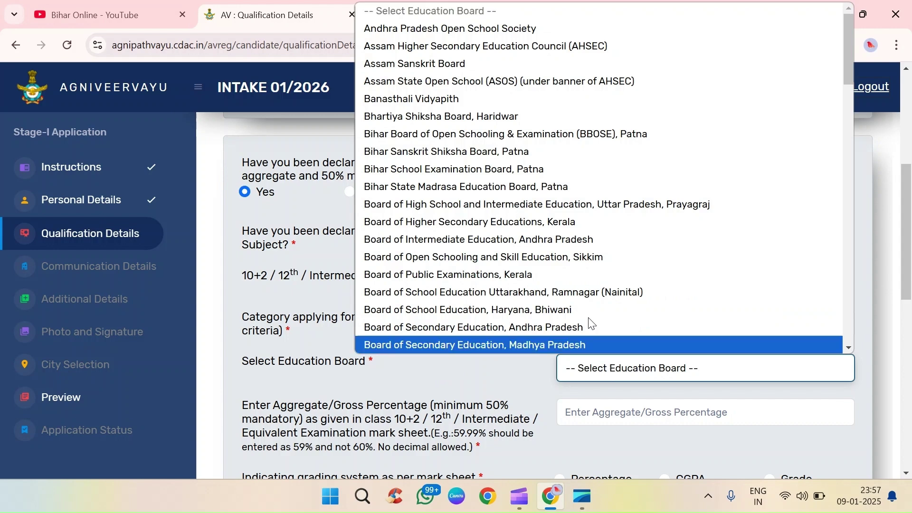
left_click(459, 170)
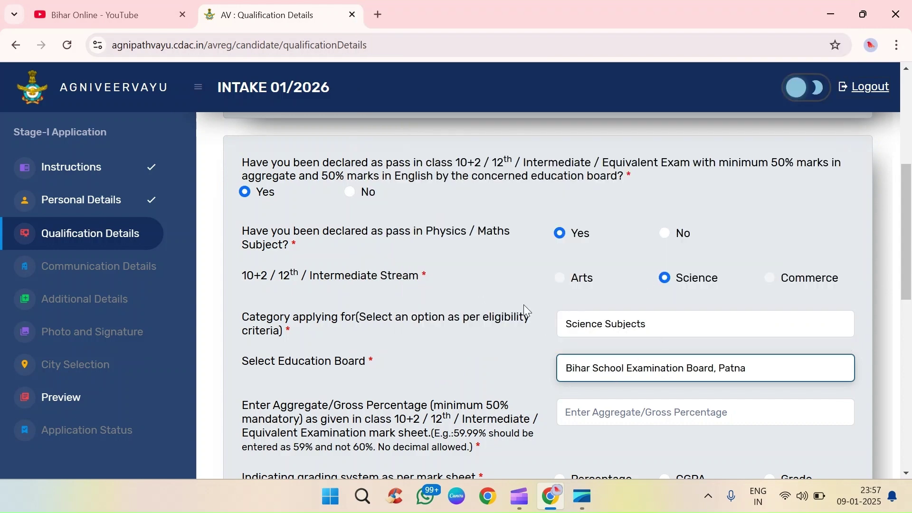
scroll(620, 329, "down", 1)
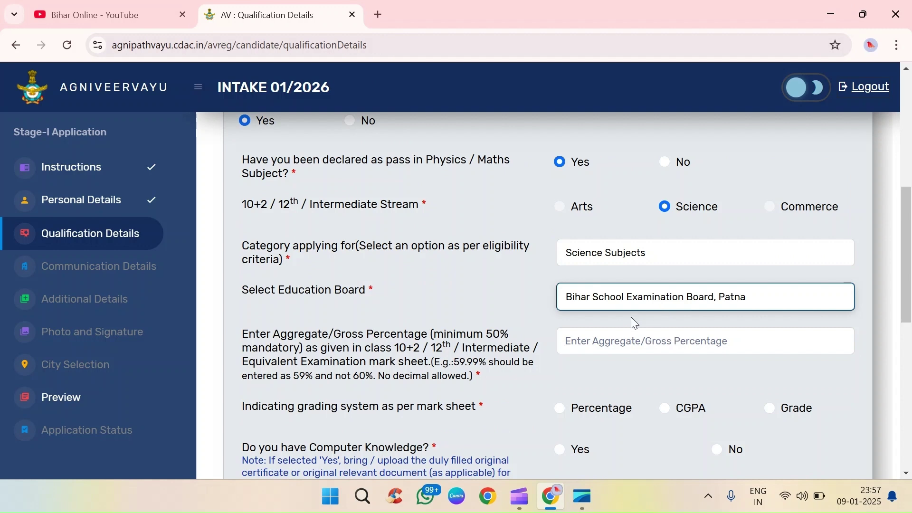
scroll(631, 318, "down", 1)
left_click(614, 272)
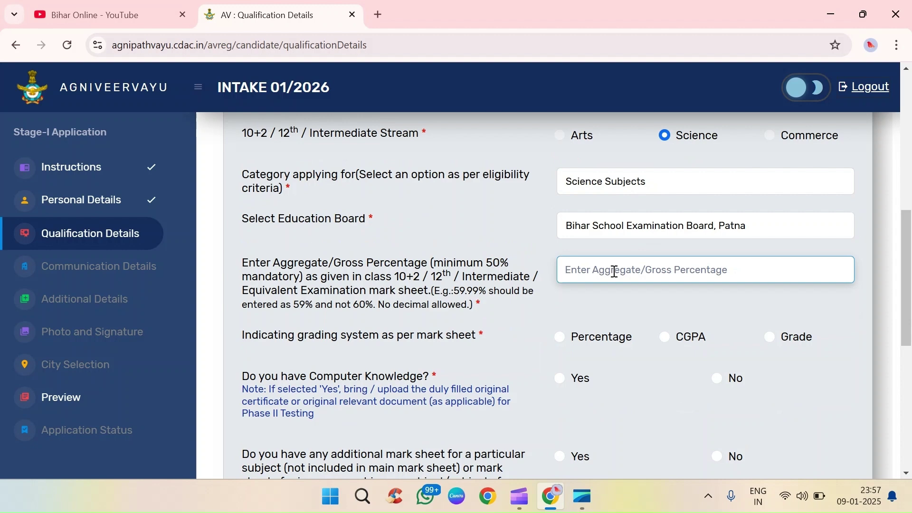
scroll(616, 277, "down", 1)
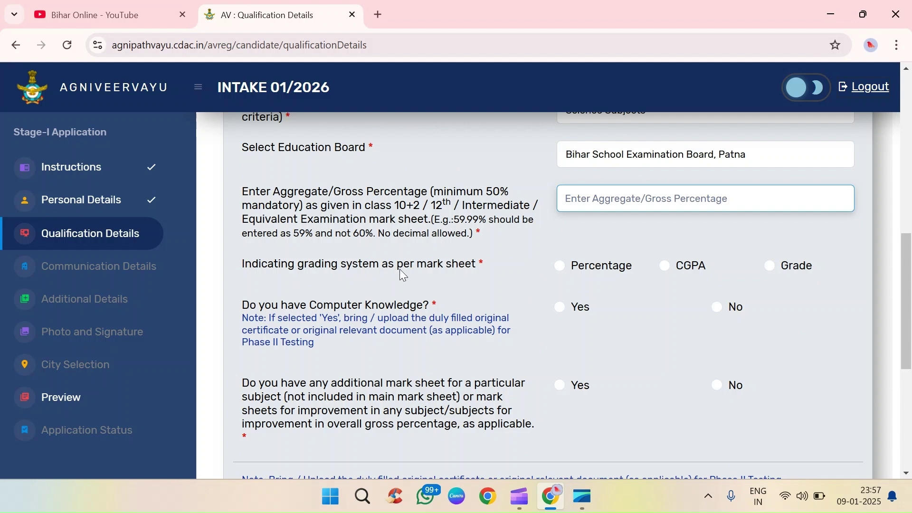
left_click(562, 267)
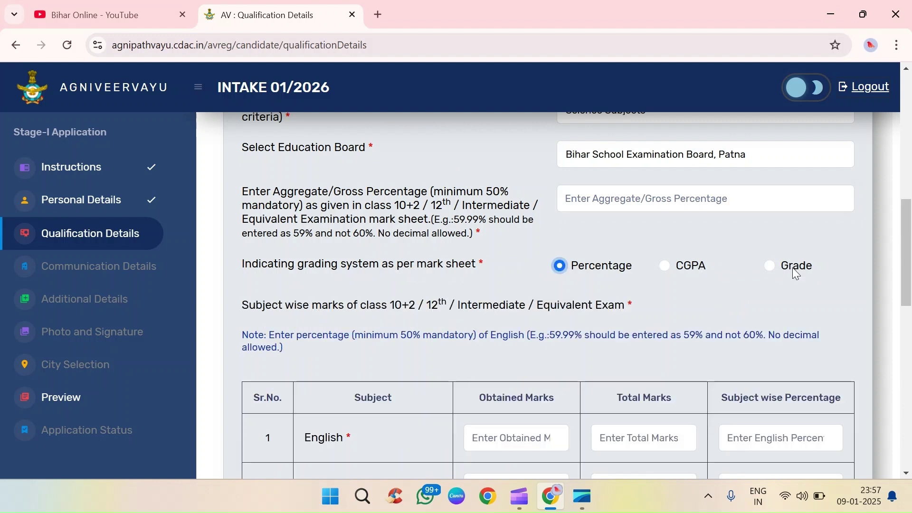
Step: Enter 70 obtained marks and 100 total marks for English, and go to its percentage field
scroll(558, 294, "down", 3)
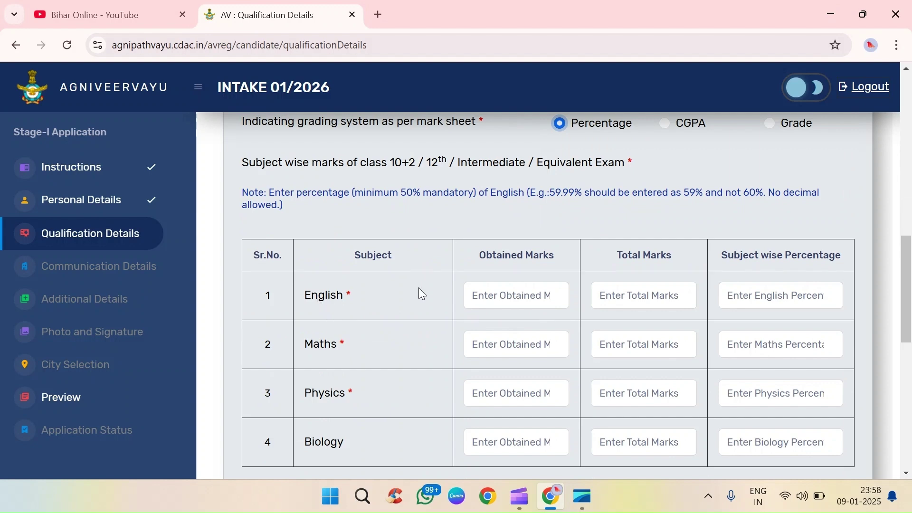
left_click(497, 296)
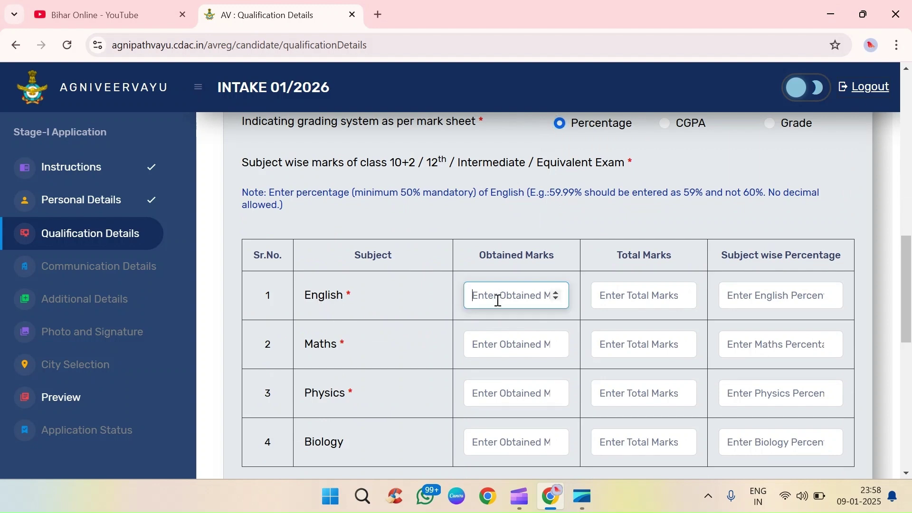
left_click(625, 296)
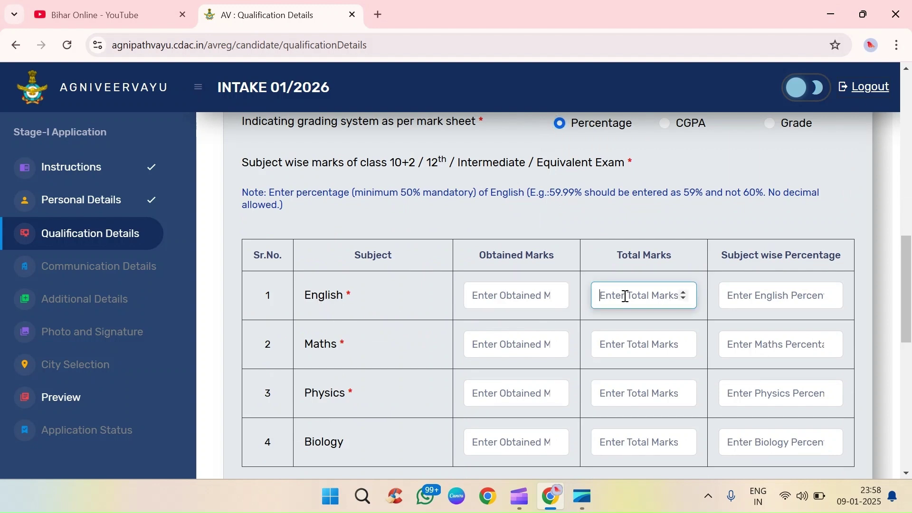
left_click(774, 292)
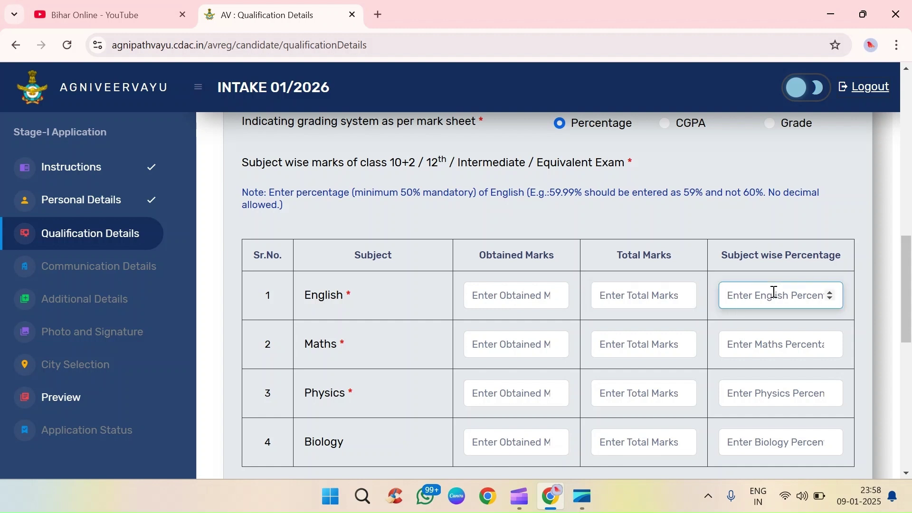
left_click(512, 292)
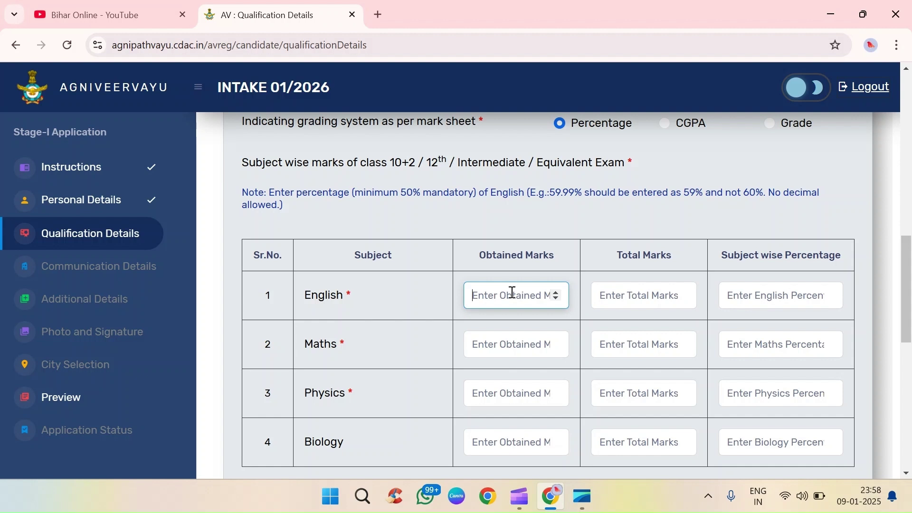
type("70")
key("Tab")
type("100")
left_click(700, 257)
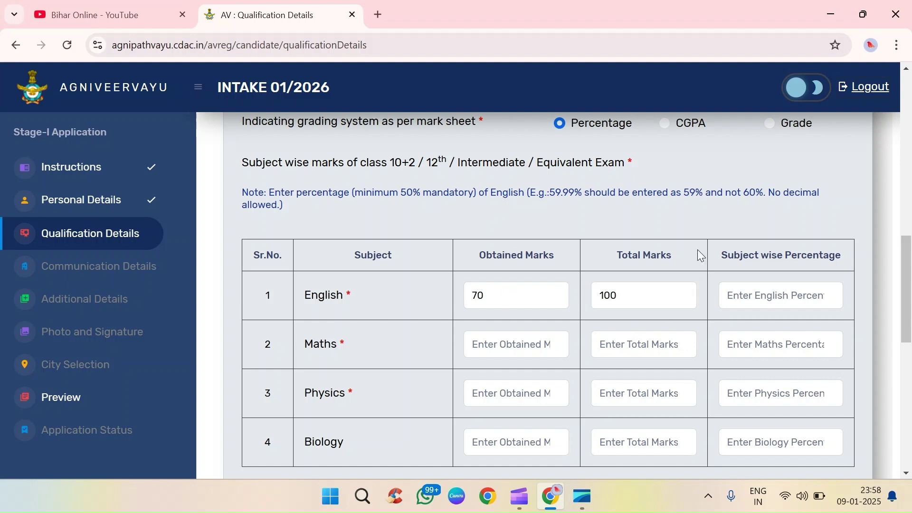
left_click(748, 297)
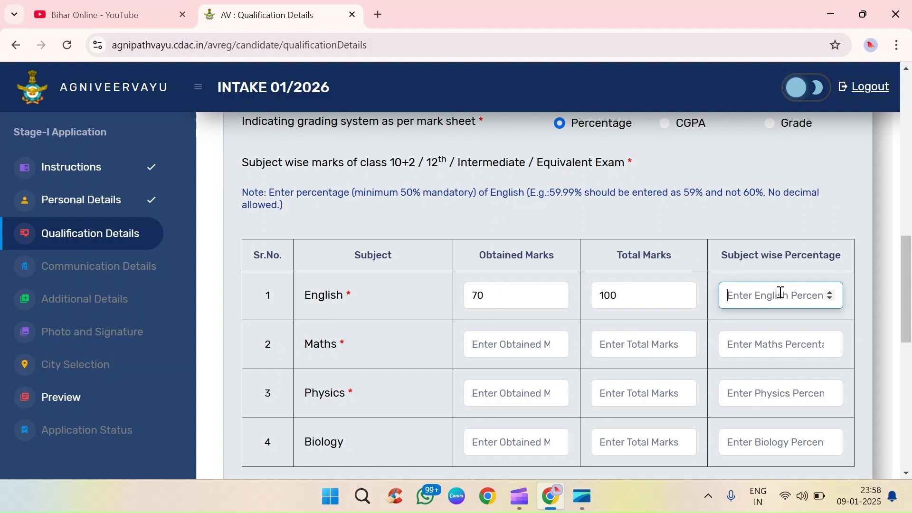
Step: Go through the obtained marks, total marks and percentage fields for Maths and view the remaining subject rows
left_click(484, 341)
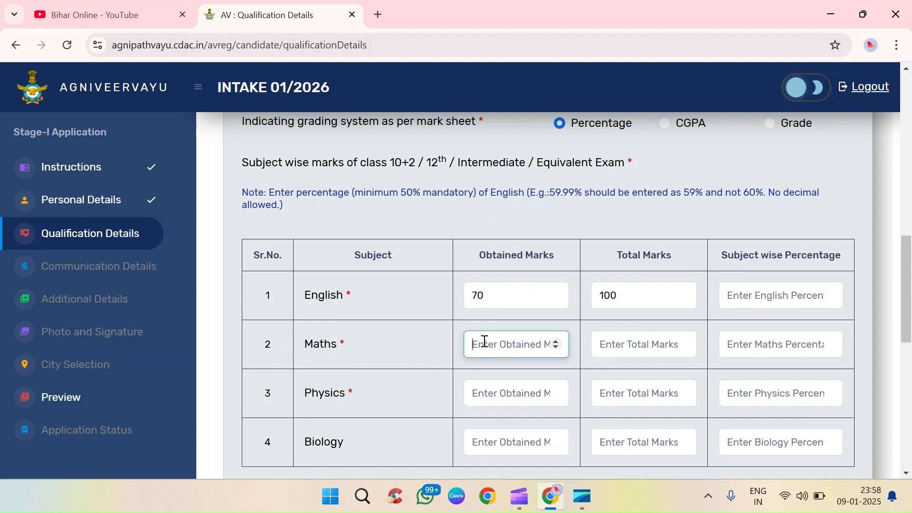
left_click(642, 342)
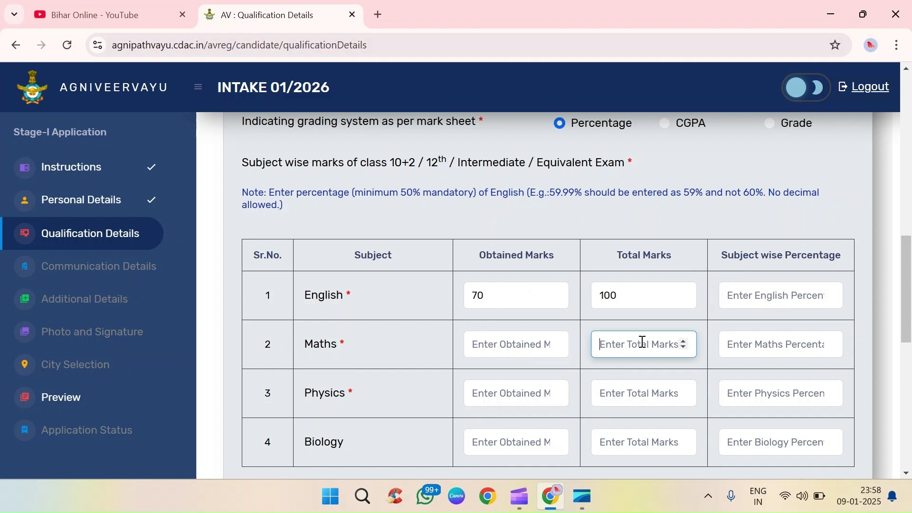
left_click(531, 343)
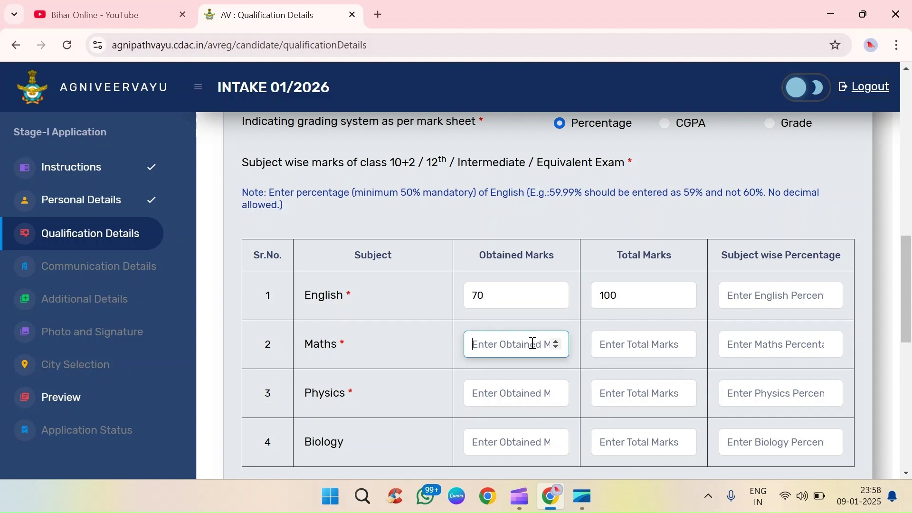
left_click(645, 343)
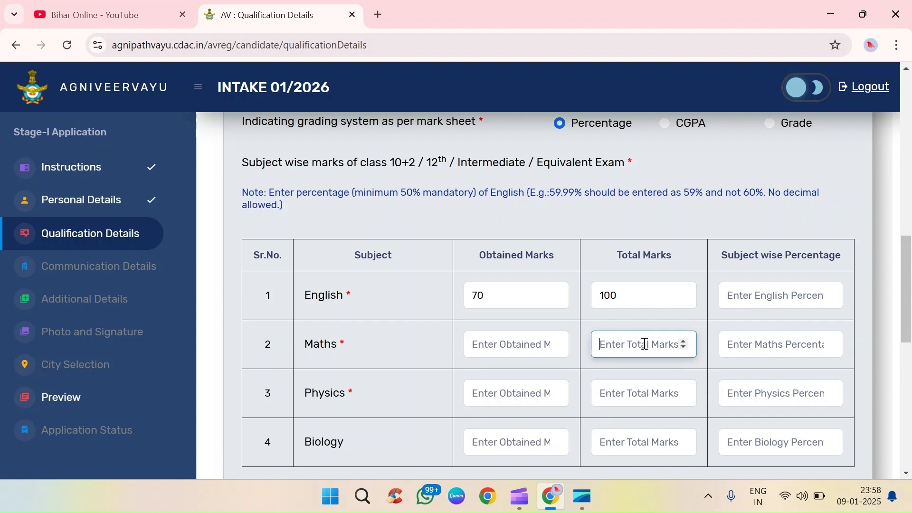
left_click(757, 343)
scroll(545, 356, "down", 1)
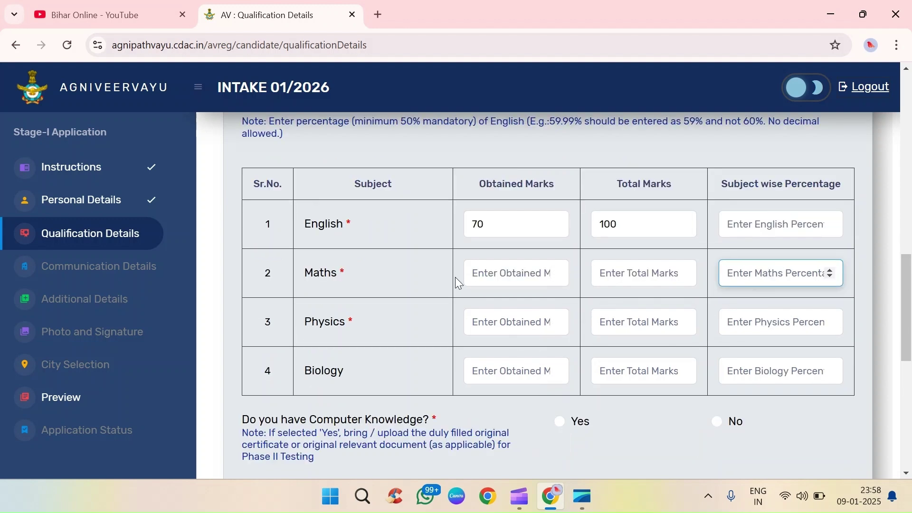
scroll(594, 365, "down", 2)
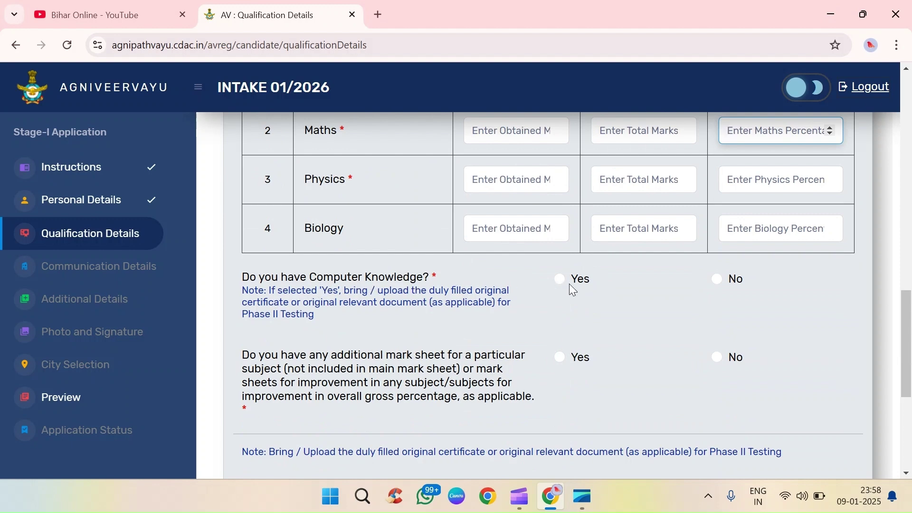
left_click(561, 281)
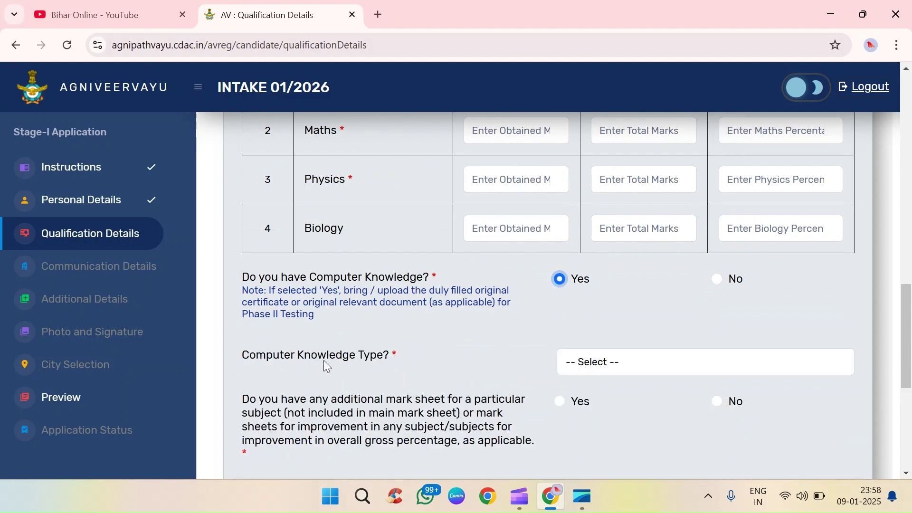
left_click(617, 364)
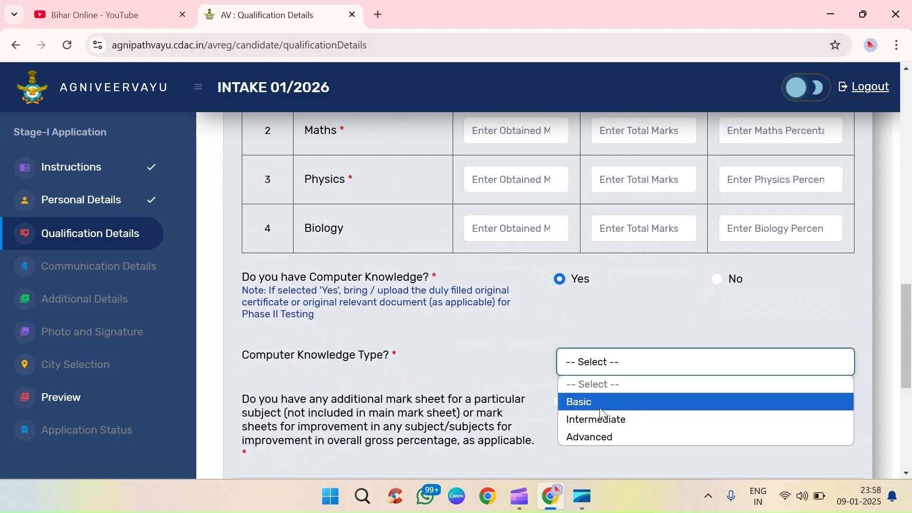
left_click(612, 434)
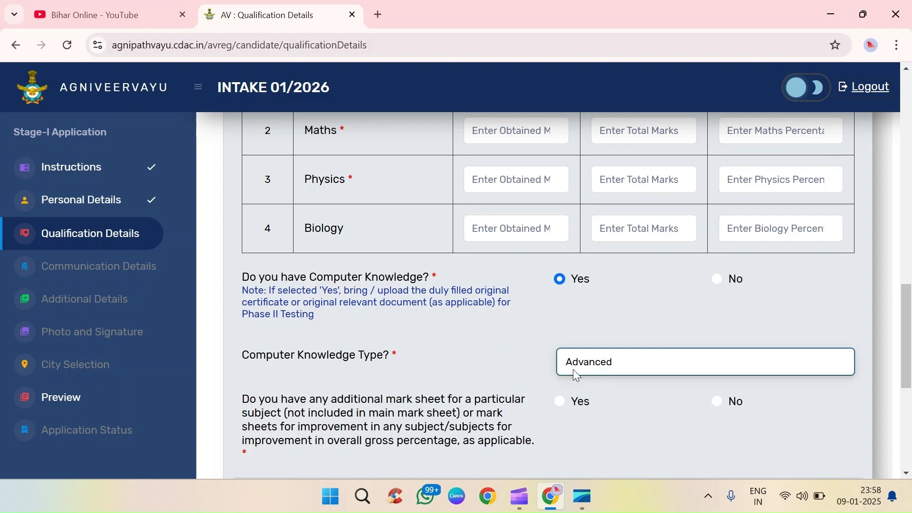
Step: Answer No to both the computer knowledge question and the additional mark sheet question
left_click(720, 280)
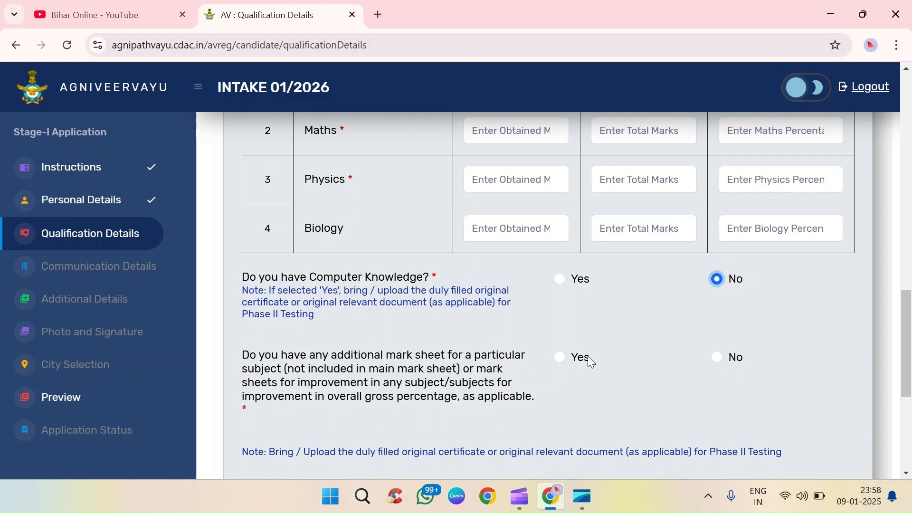
left_click(717, 359)
left_click(563, 359)
left_click(716, 358)
scroll(716, 359, "down", 3)
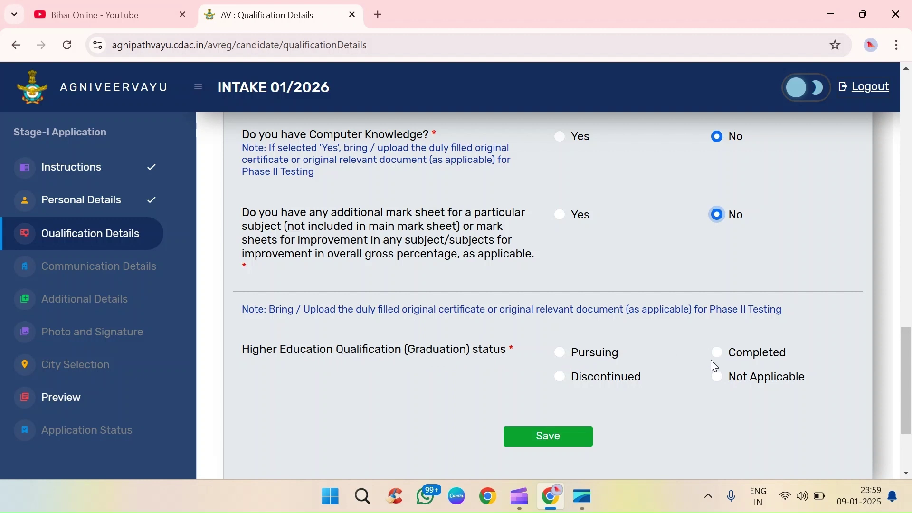
Step: Set the higher education qualification status to Not Applicable, and save the qualification details to continue to the communication details
left_click(722, 356)
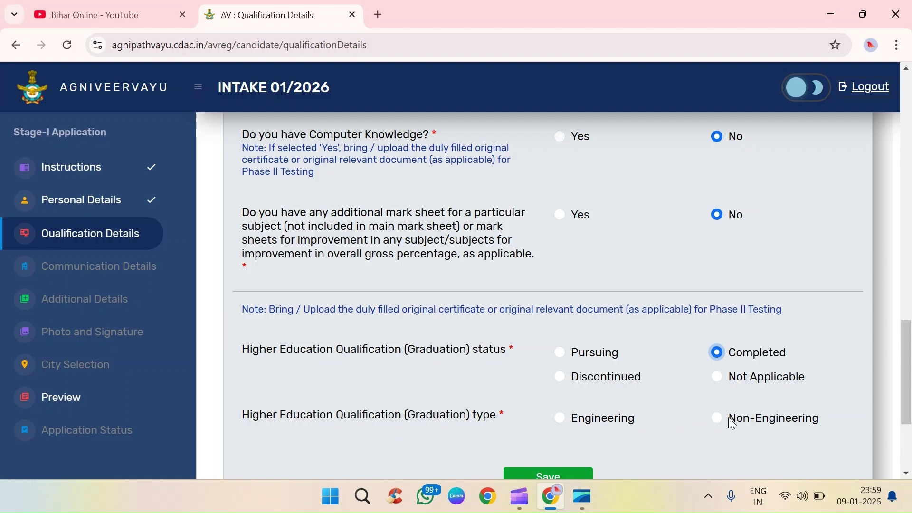
scroll(732, 423, "down", 2)
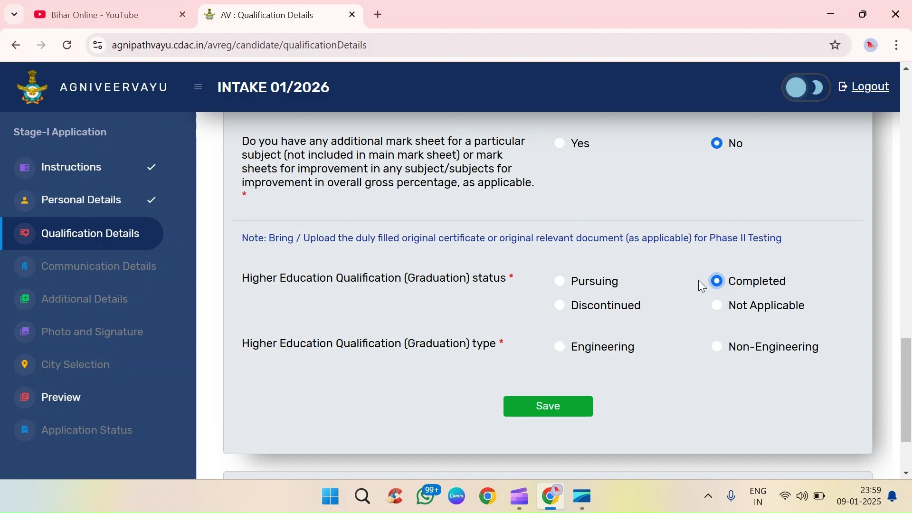
left_click(719, 309)
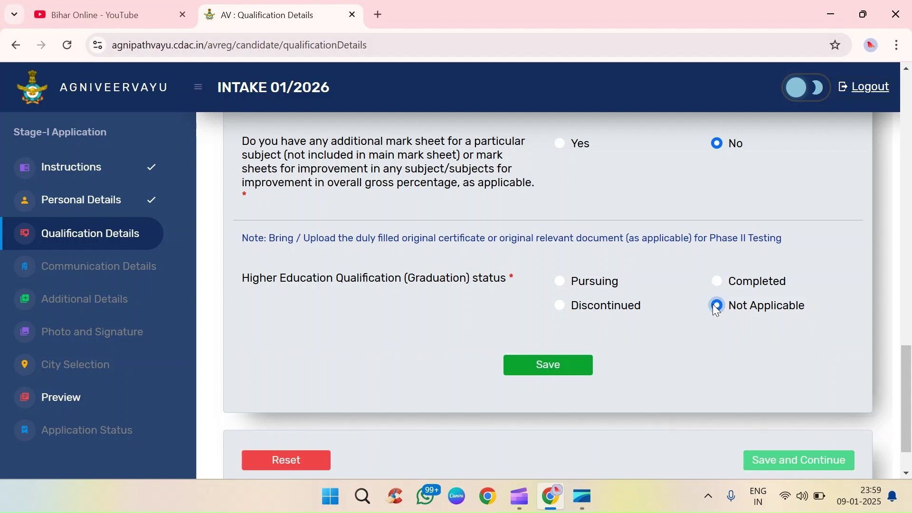
left_click(539, 370)
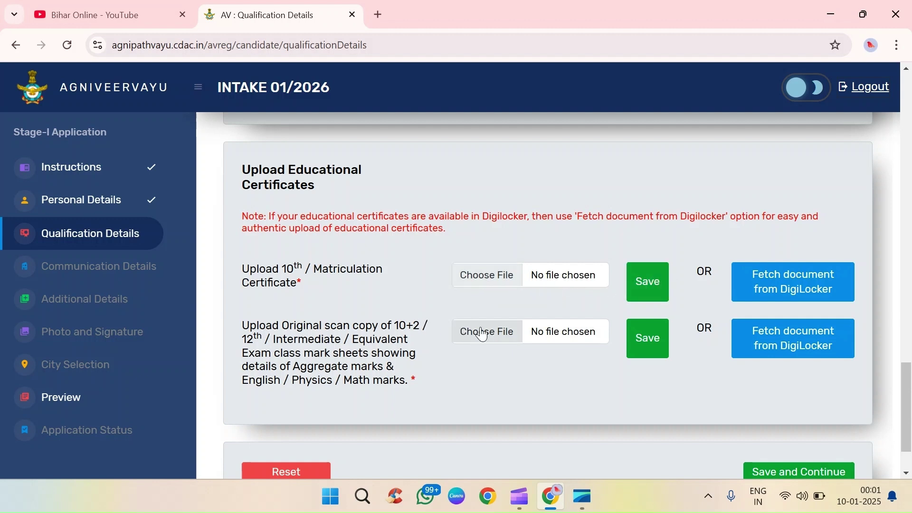
scroll(484, 334, "down", 2)
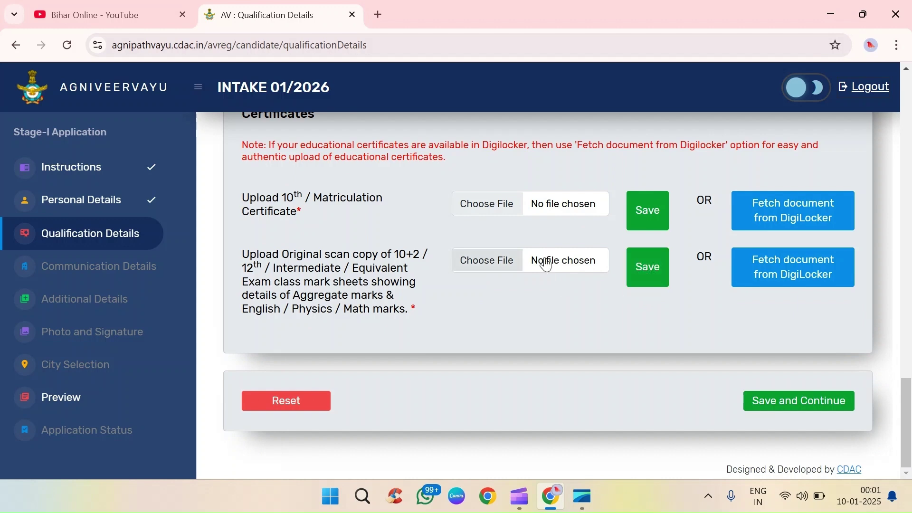
left_click(797, 408)
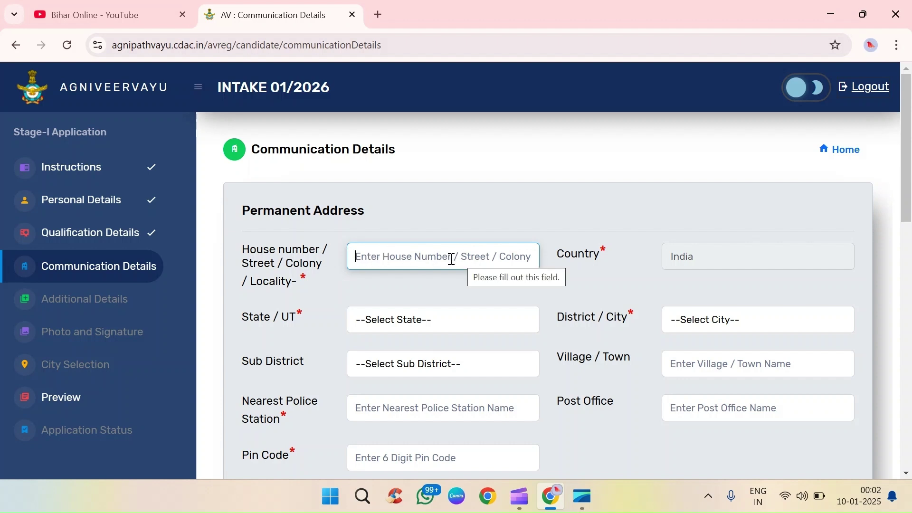
Step: Select the applicant's state, district and sub-district for the permanent address
scroll(706, 253, "down", 1)
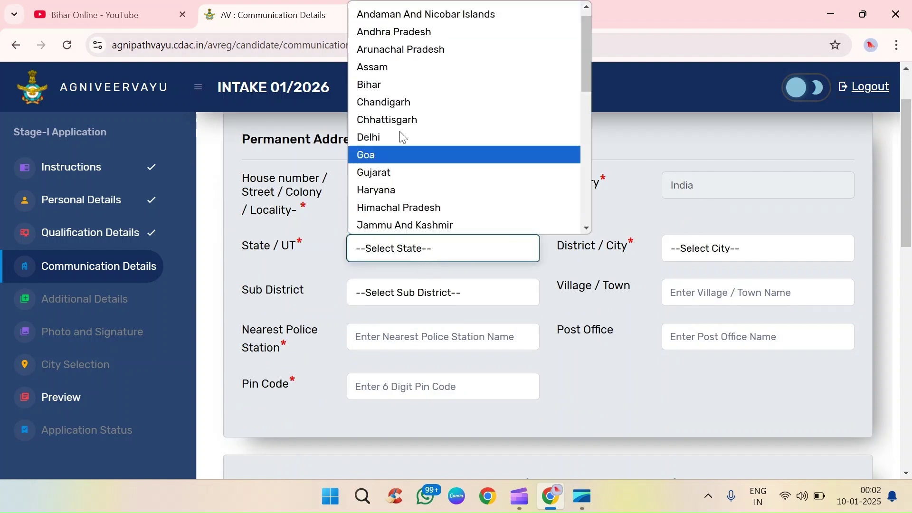
left_click(401, 85)
left_click(726, 257)
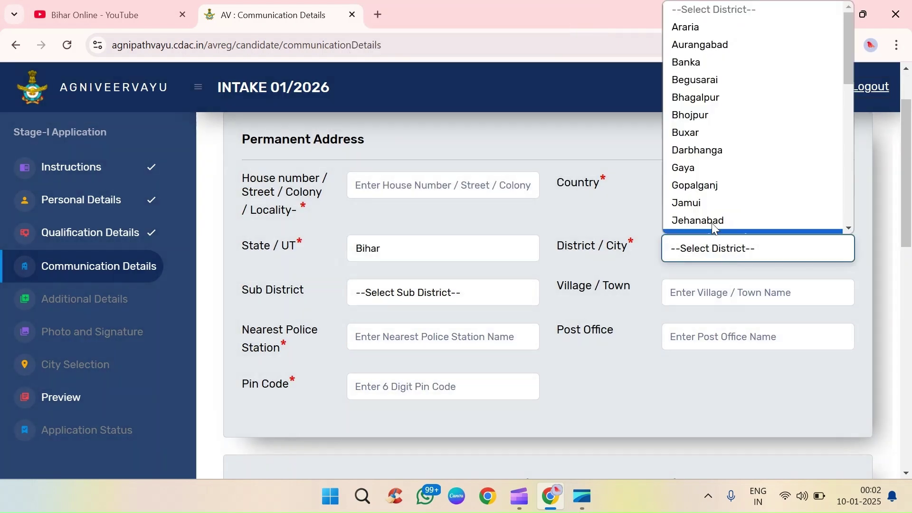
left_click(704, 134)
left_click(426, 301)
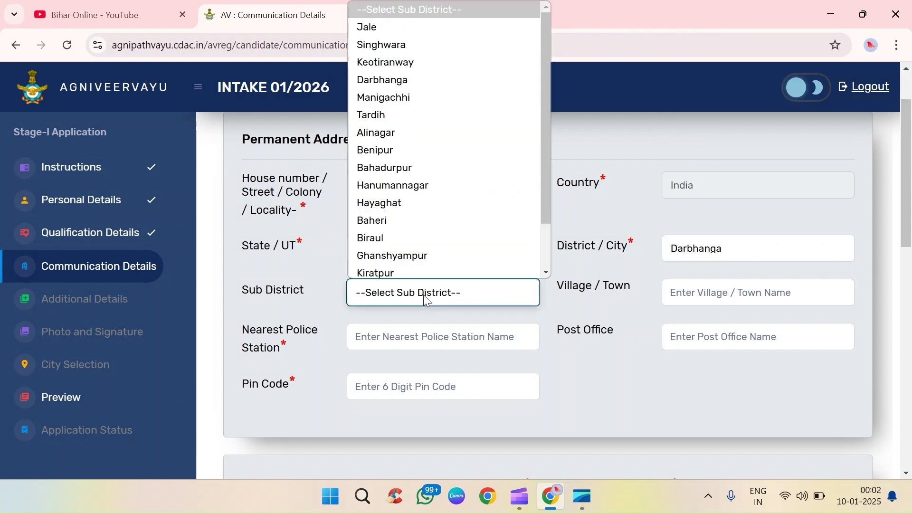
scroll(413, 200, "down", 1)
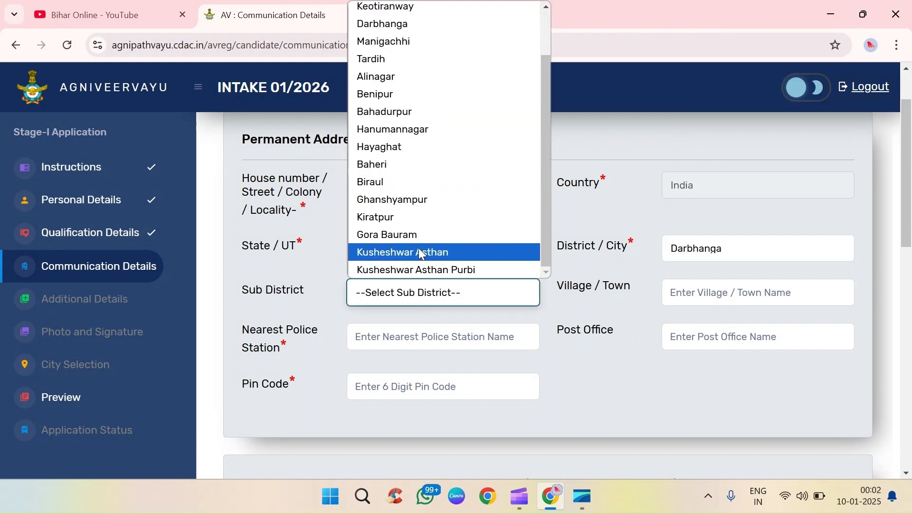
scroll(418, 238, "up", 1)
scroll(406, 244, "down", 1)
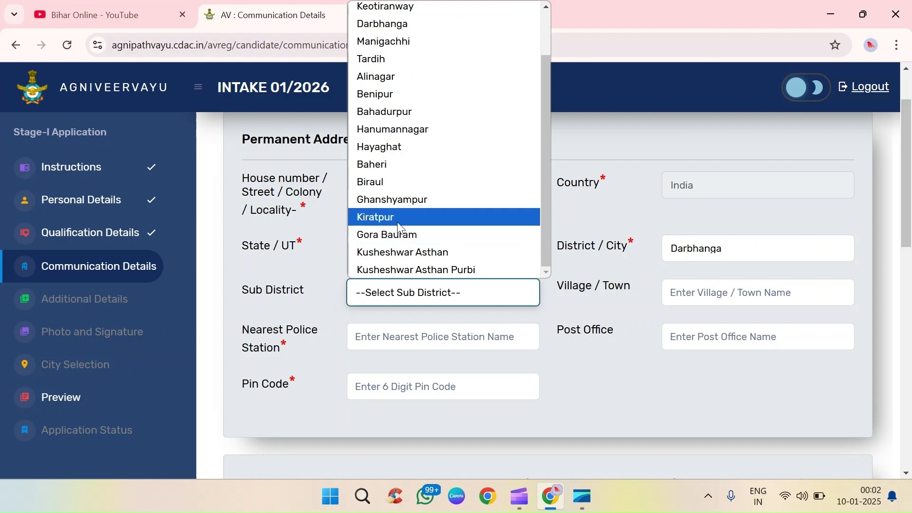
left_click(397, 220)
Step: Go through the permanent address's village, police station, post office and pin code fields and the Aadhaar card number field
left_click(700, 292)
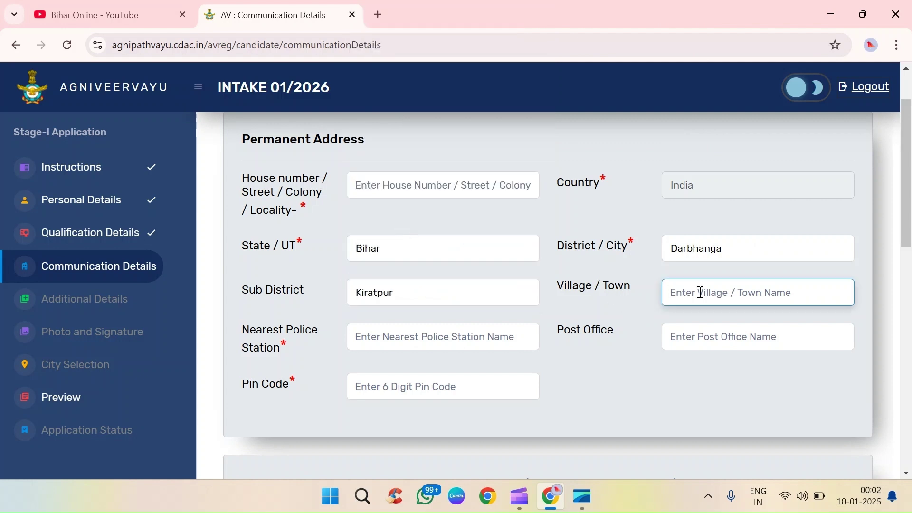
left_click(394, 337)
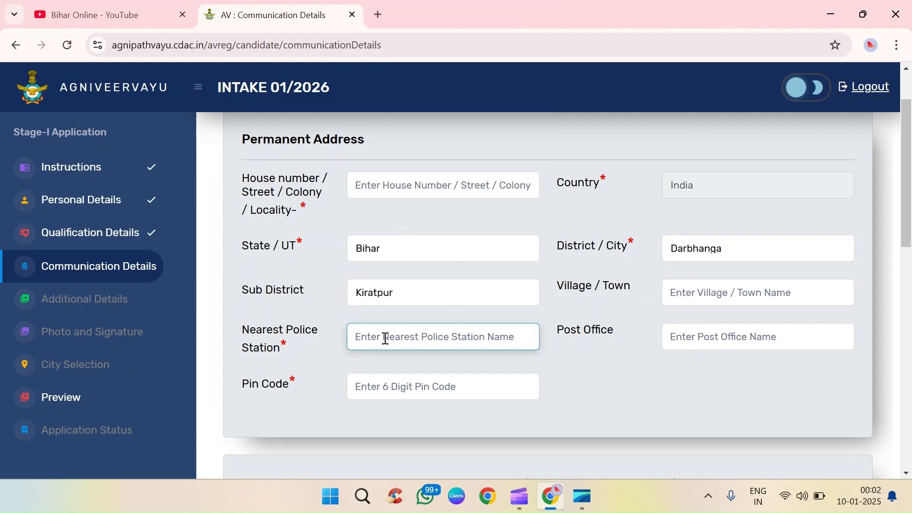
left_click(712, 336)
left_click(365, 385)
scroll(389, 386, "down", 4)
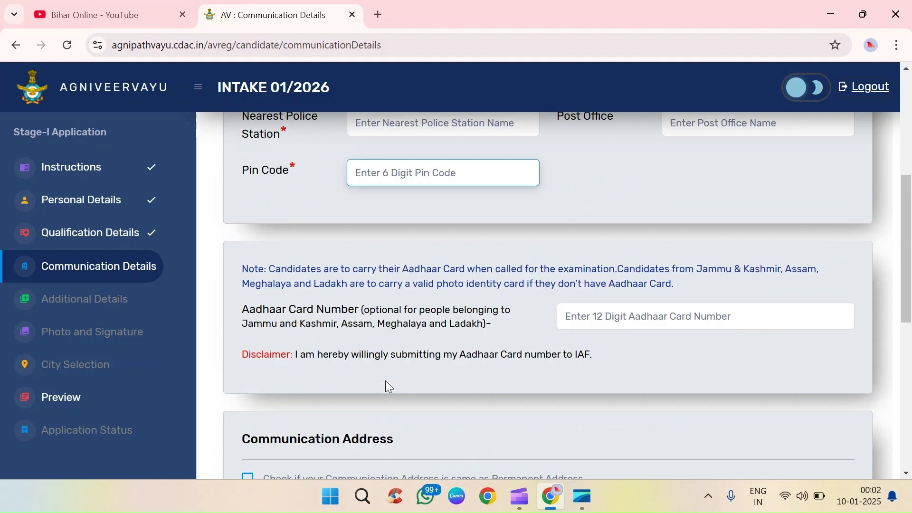
scroll(312, 341, "down", 1)
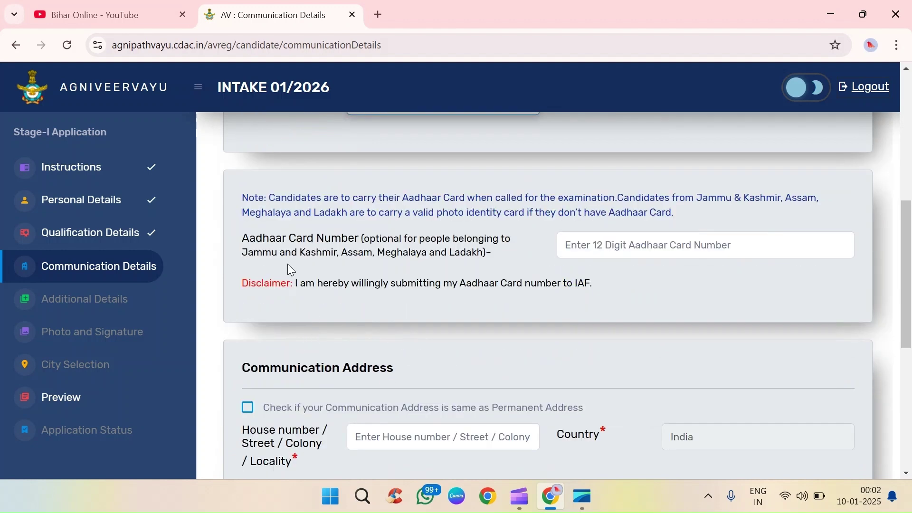
left_click(639, 251)
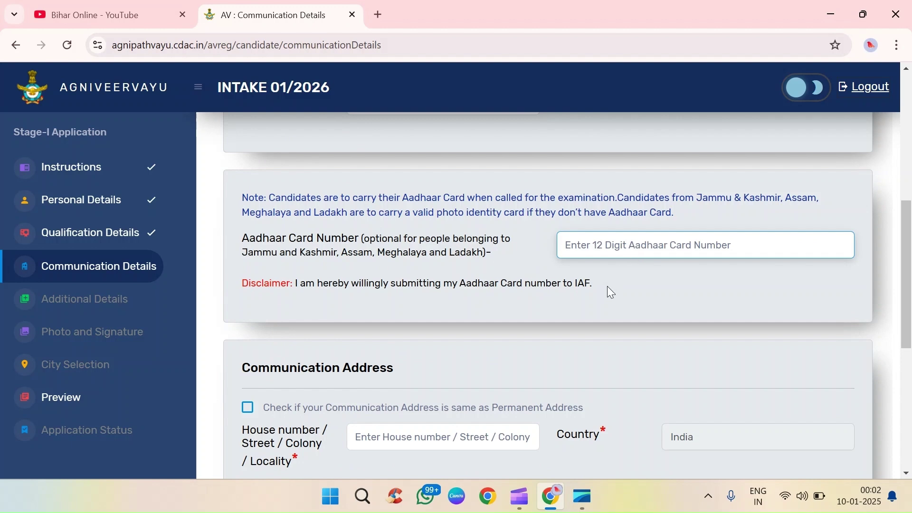
Step: Mark the communication address as same as the permanent address, and save the communication details to continue to the additional details
scroll(601, 287, "down", 2)
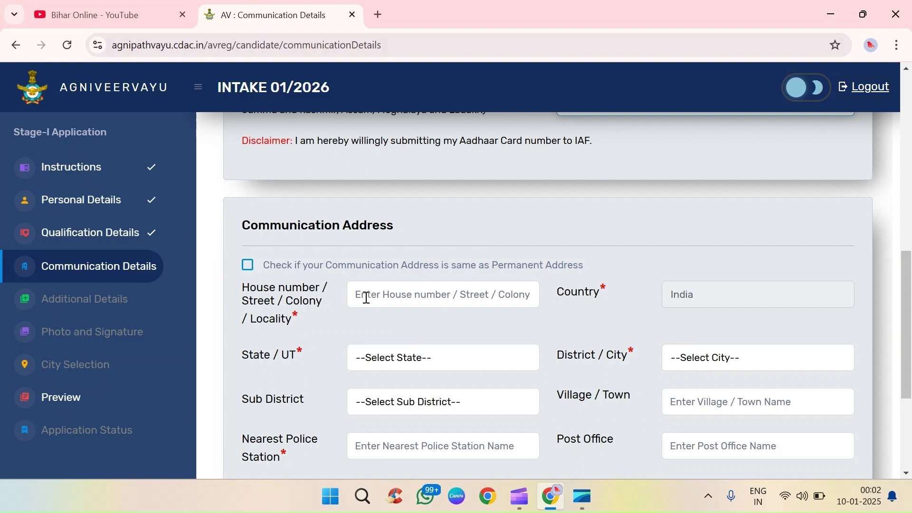
scroll(544, 305, "down", 1)
scroll(546, 310, "up", 1)
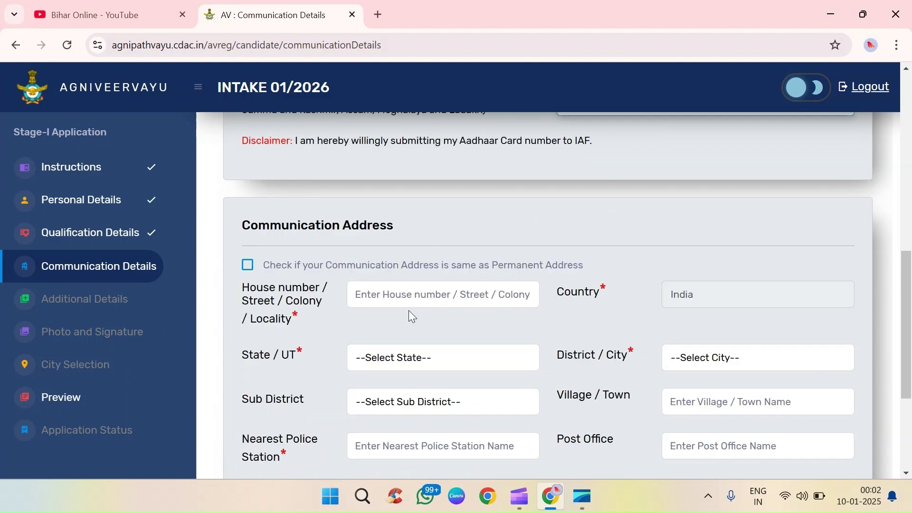
scroll(409, 313, "down", 1)
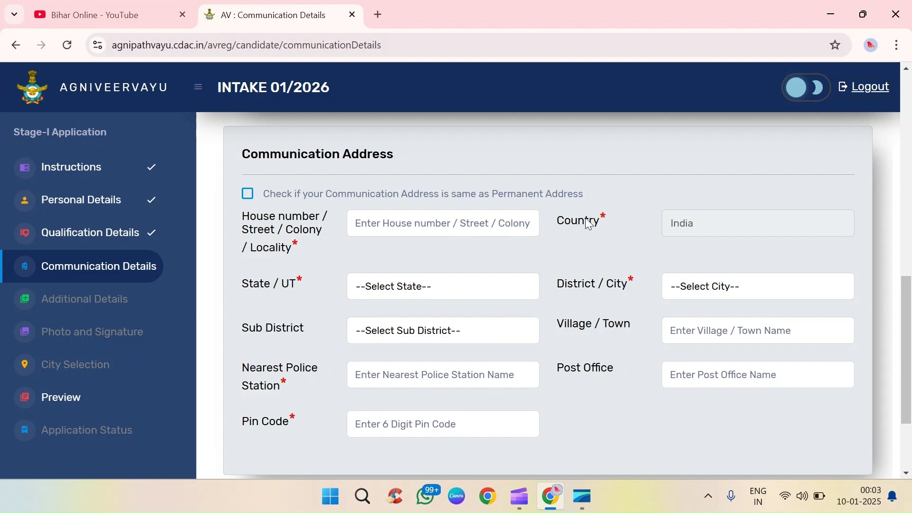
left_click(248, 194)
left_click(249, 195)
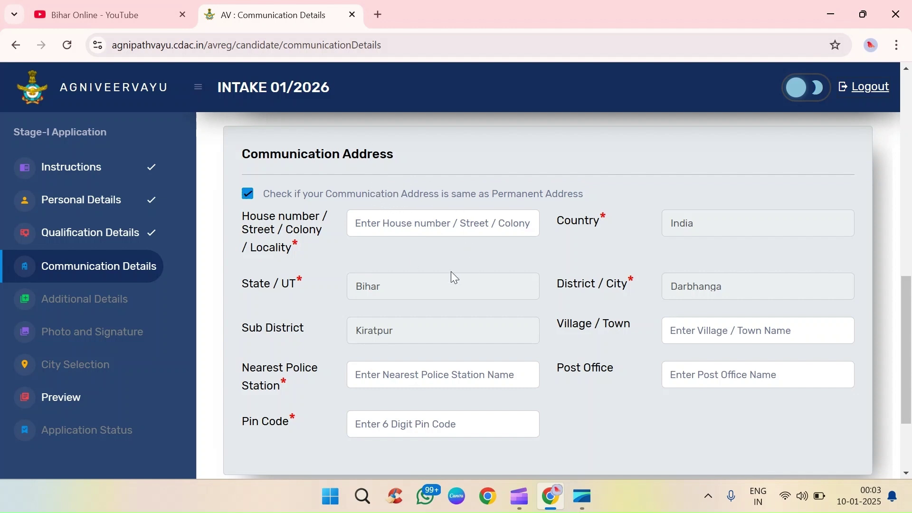
scroll(546, 342, "down", 2)
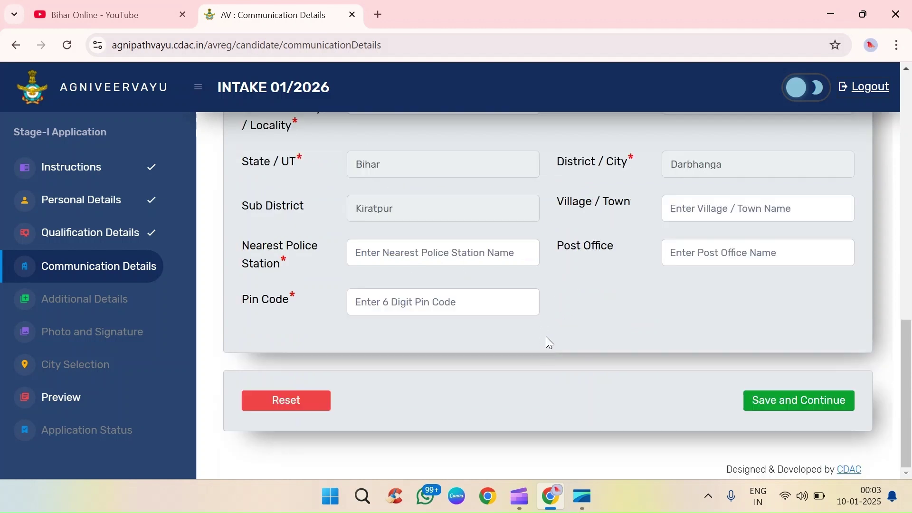
left_click(797, 410)
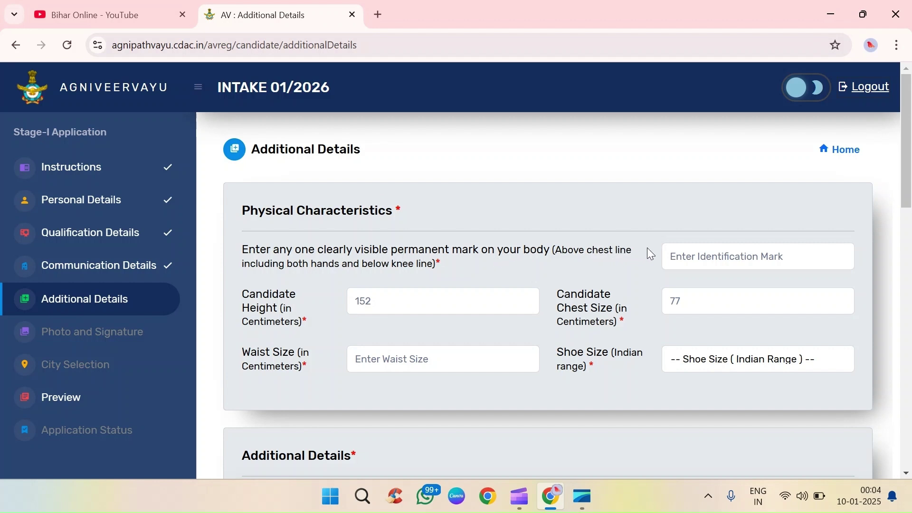
Step: Go through the identification mark, height, chest and waist size fields, and set the shoe size to 7
left_click(705, 257)
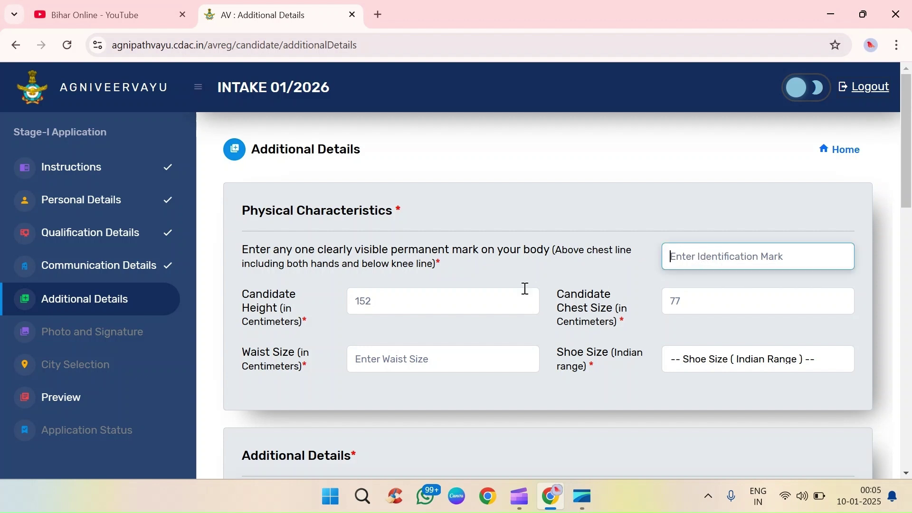
left_click(305, 299)
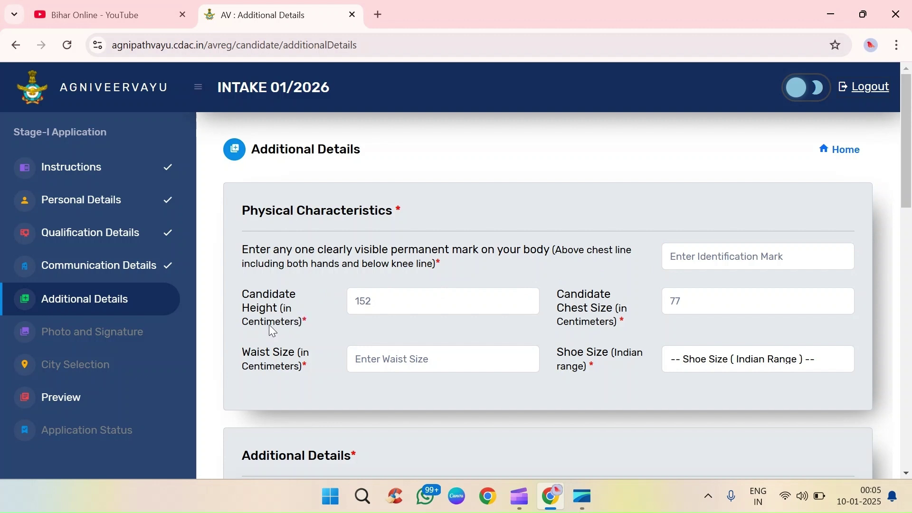
left_click(371, 304)
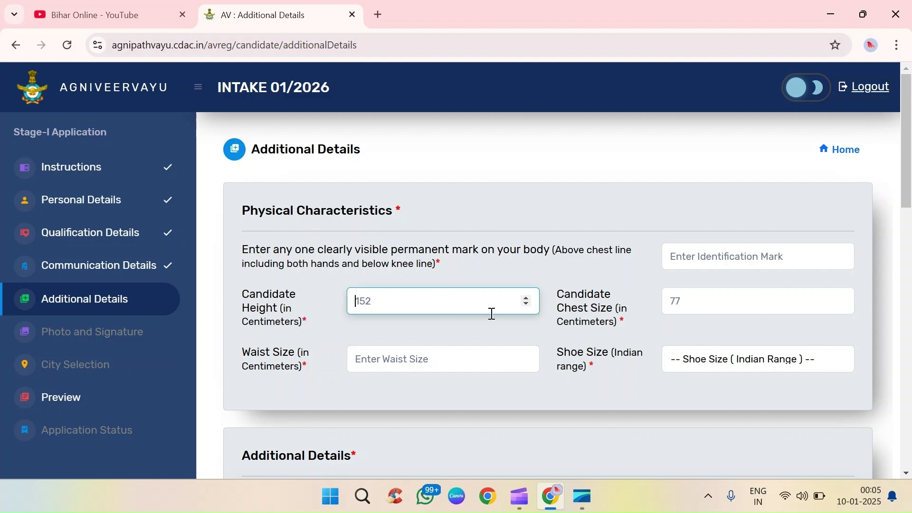
left_click(637, 310)
left_click(715, 302)
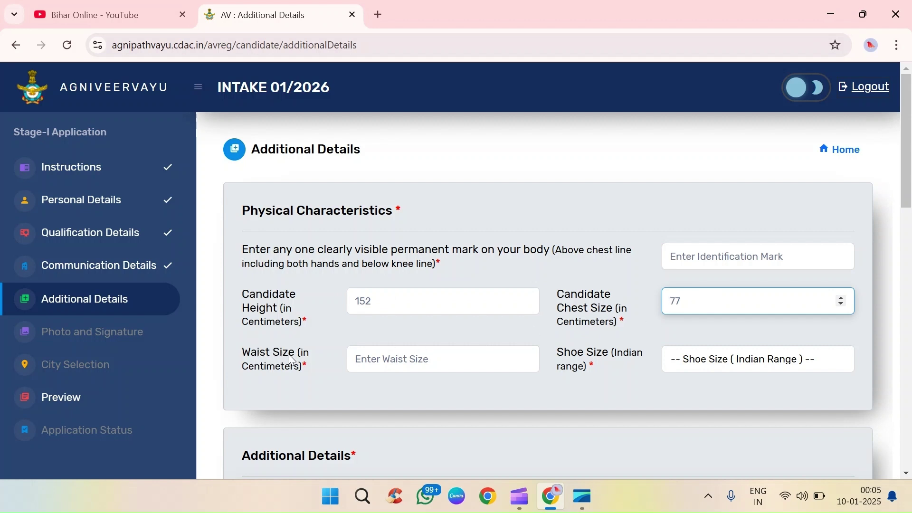
left_click(392, 358)
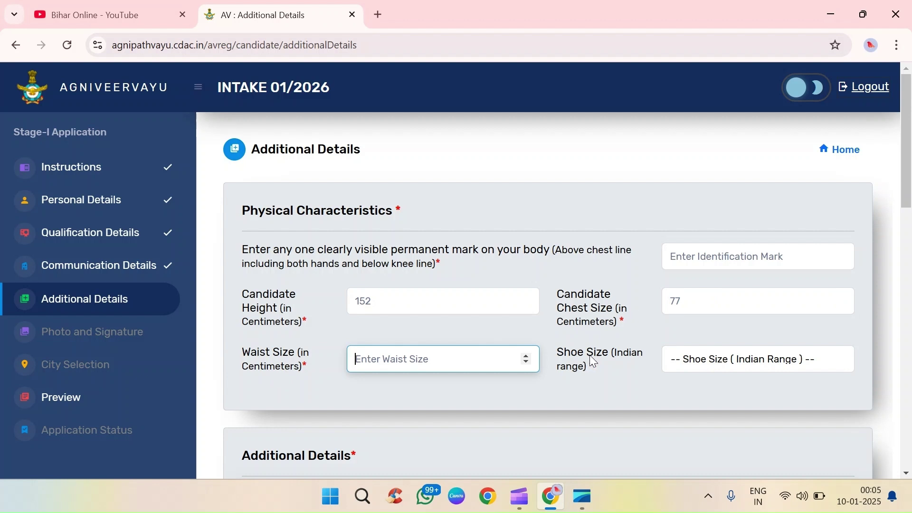
left_click(718, 362)
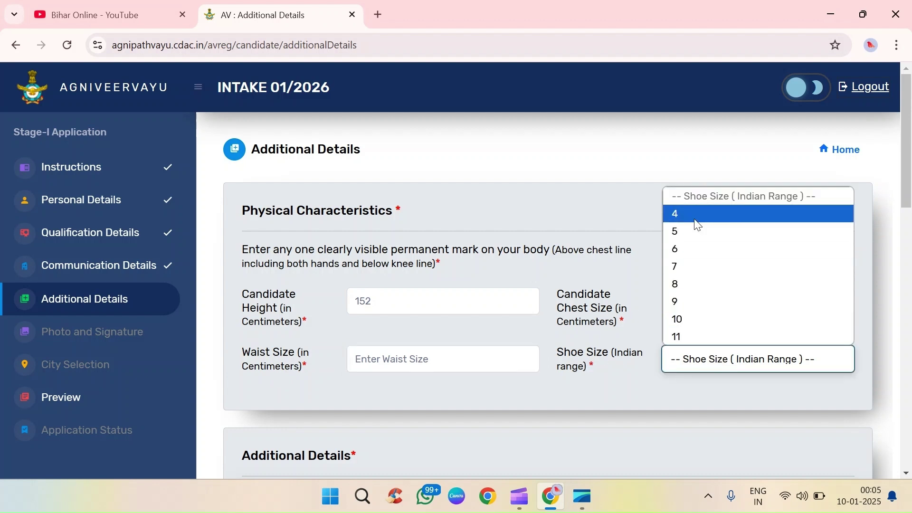
left_click(687, 267)
Step: Check the certificate types offered to NCC certificate holders, and answer No to the NCC certificate question
scroll(696, 348, "down", 1)
scroll(688, 316, "down", 2)
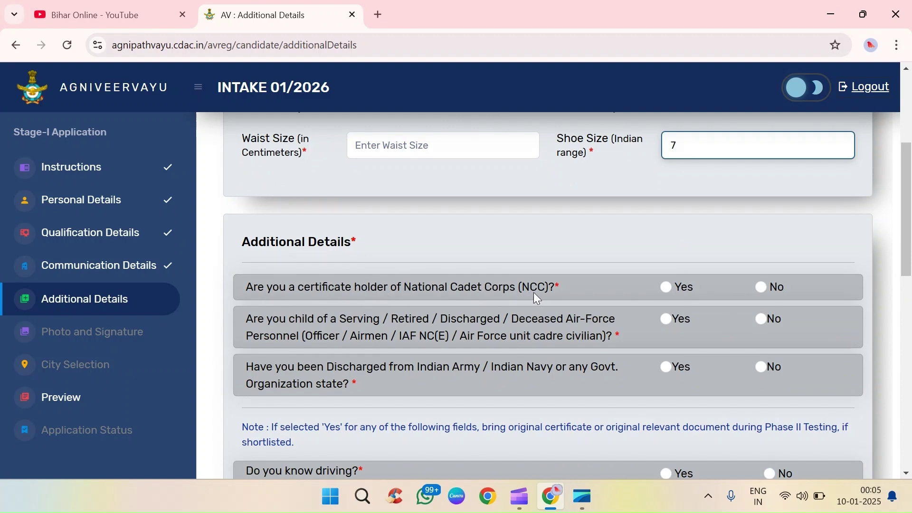
left_click(667, 289)
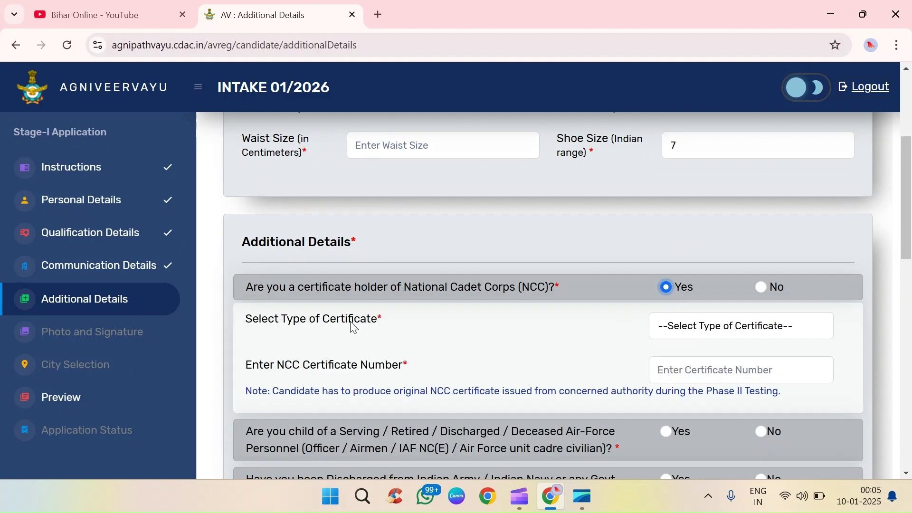
left_click(693, 332)
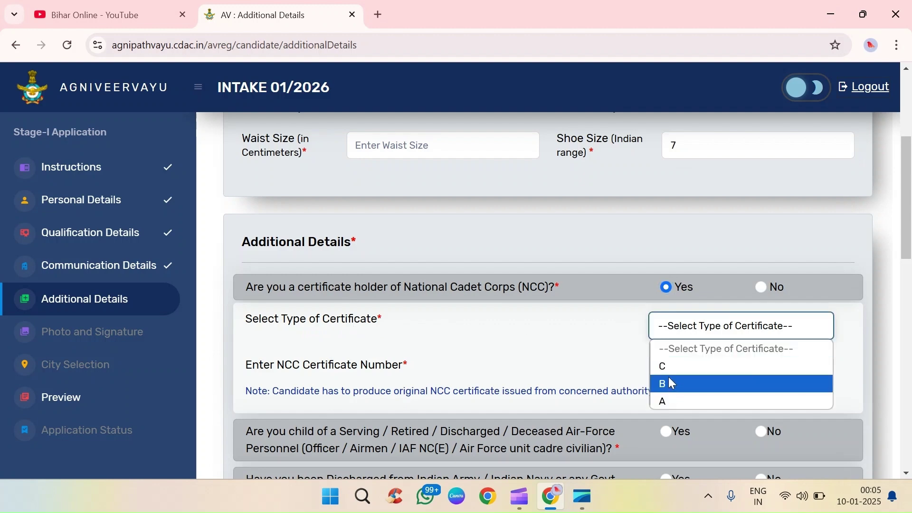
left_click(555, 329)
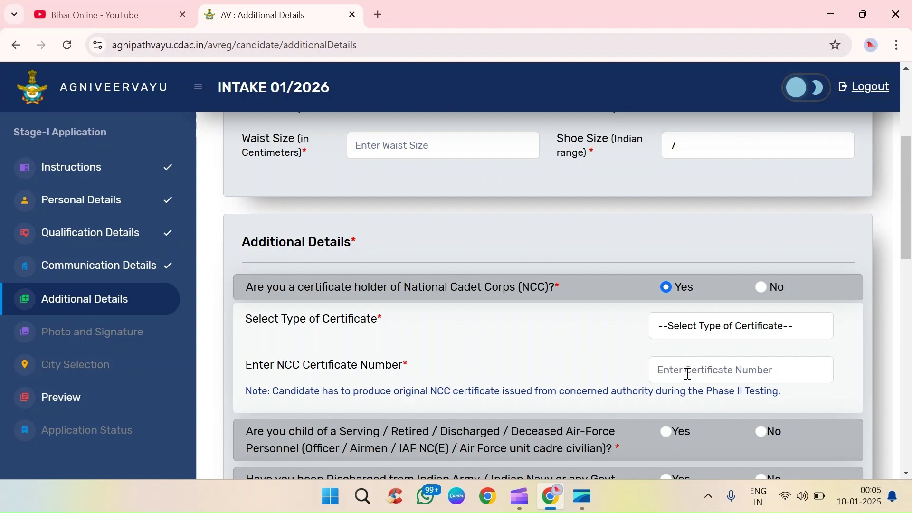
left_click(761, 288)
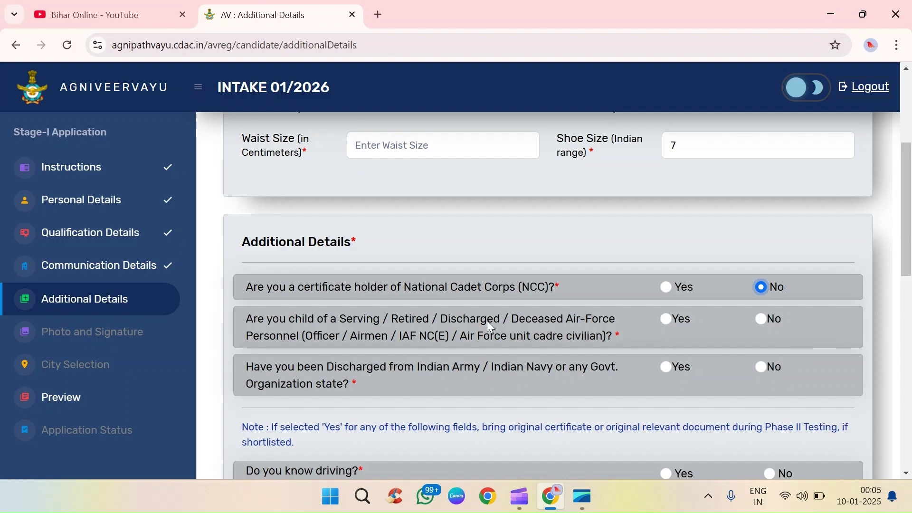
Step: Answer No to being a child of Air Force personnel and Yes to having been discharged from the Army, Navy or a government organization
left_click(666, 319)
left_click(765, 321)
scroll(552, 334, "down", 1)
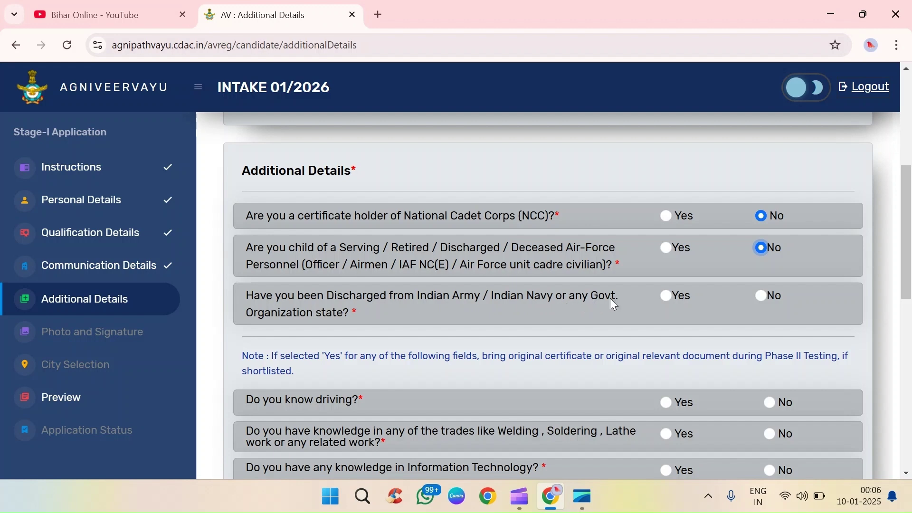
left_click(670, 297)
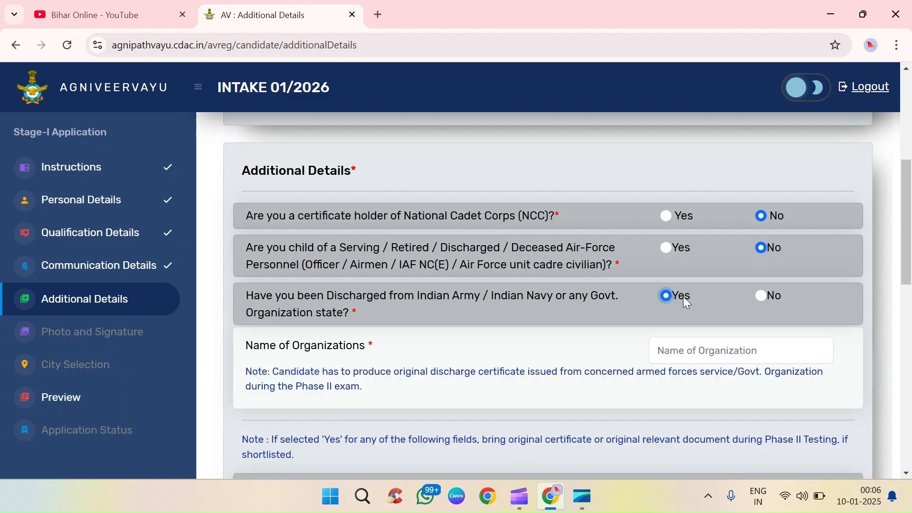
Step: Change the Army, Navy or government discharge answer to No, and answer No to knowing driving after checking the licence types
left_click(761, 297)
scroll(658, 317, "down", 3)
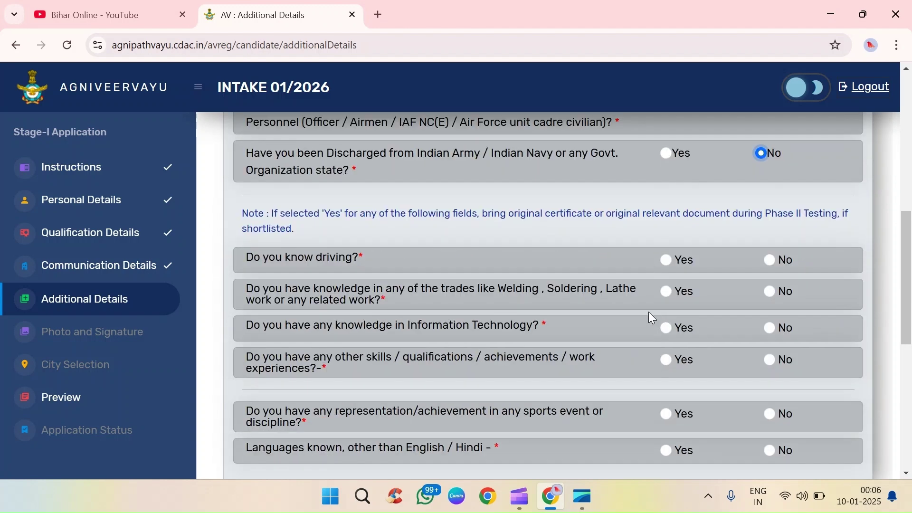
left_click(665, 260)
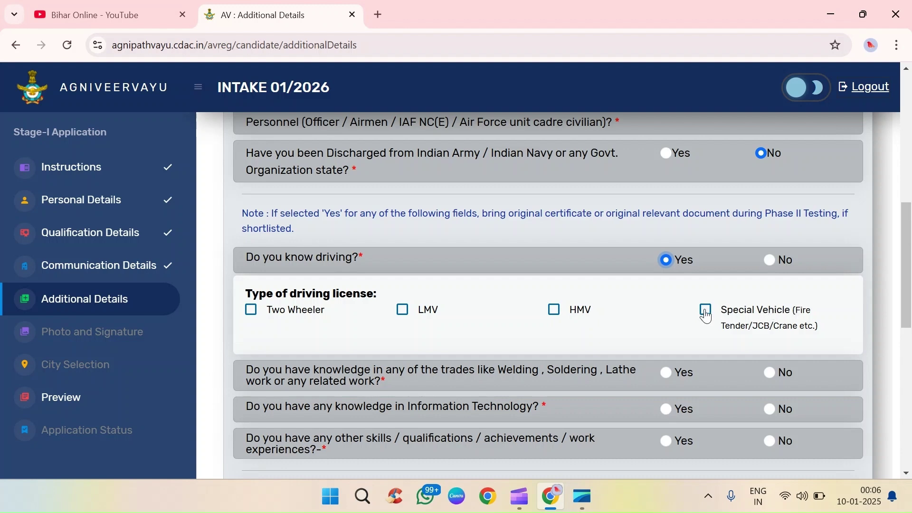
left_click(771, 261)
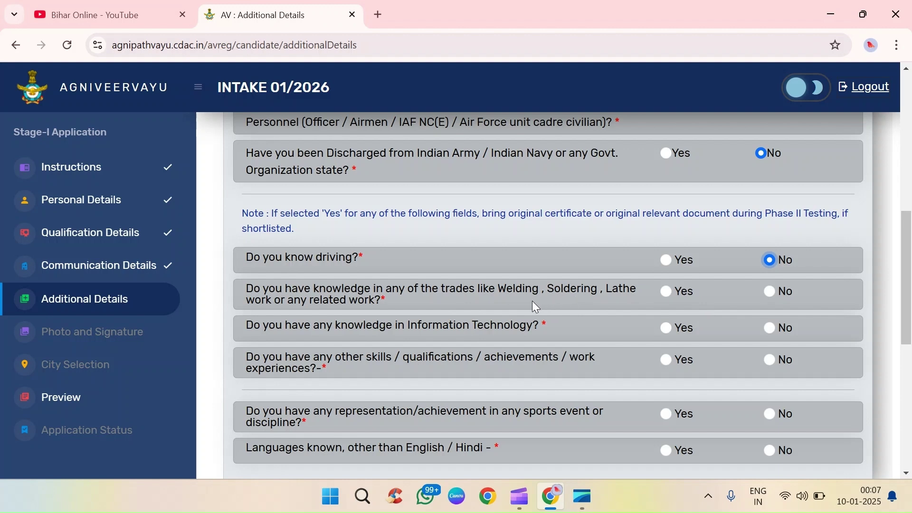
Step: Check the trade and Information Technology options offered under Yes, and answer No to both questions
left_click(669, 295)
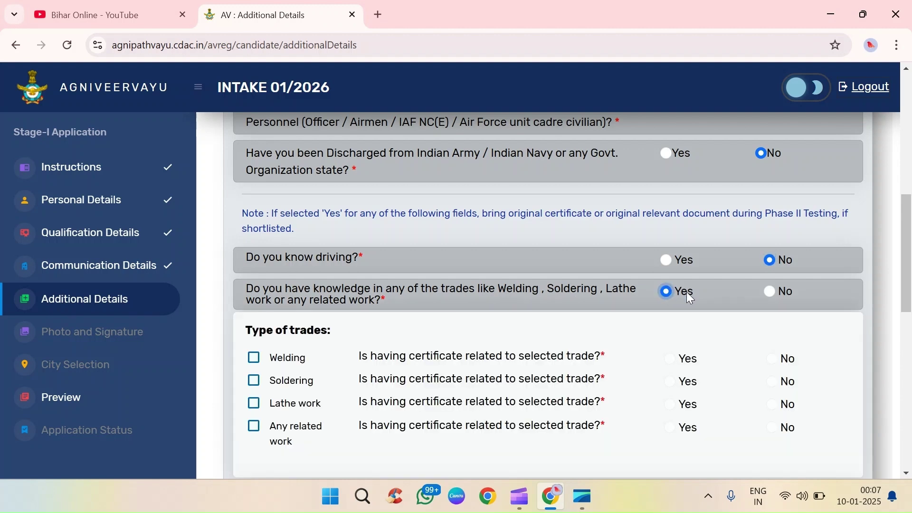
left_click(779, 290)
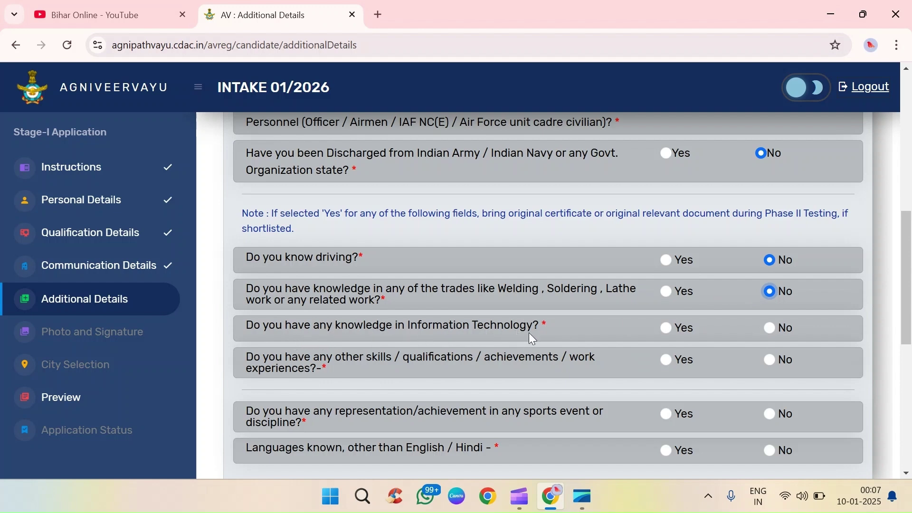
left_click(667, 328)
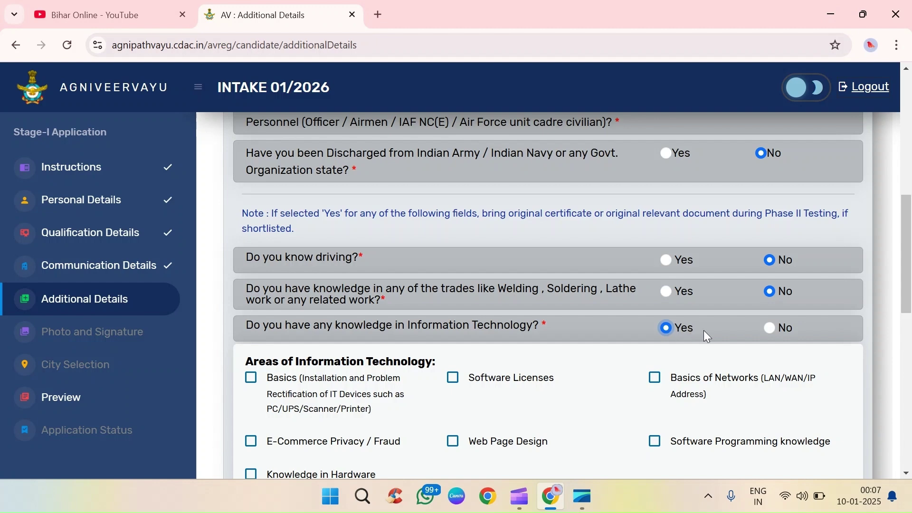
scroll(475, 384, "down", 1)
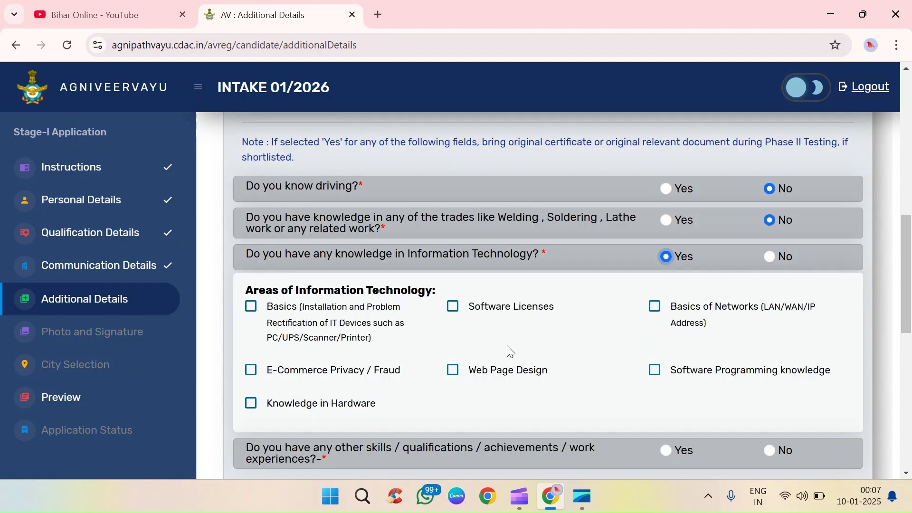
left_click(771, 259)
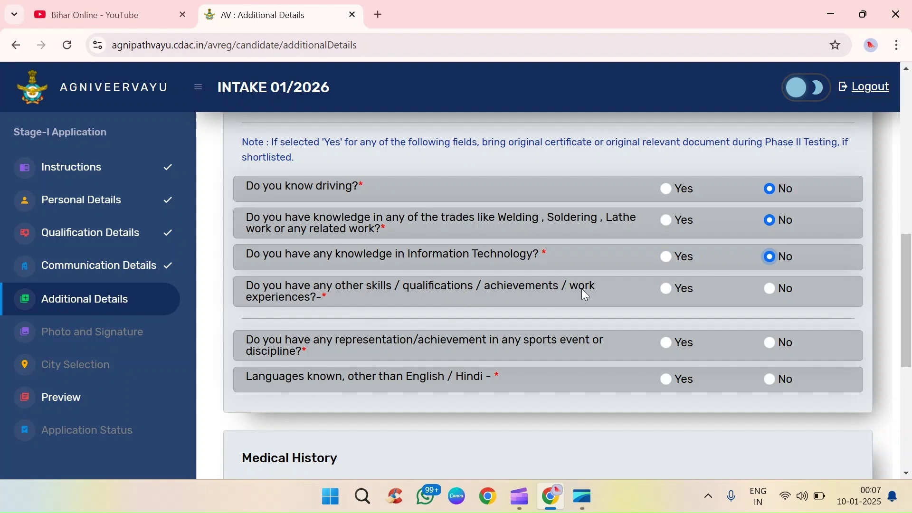
Step: Check the detail field for other skills, qualifications, achievements or work experience, and answer No to that question
left_click(668, 290)
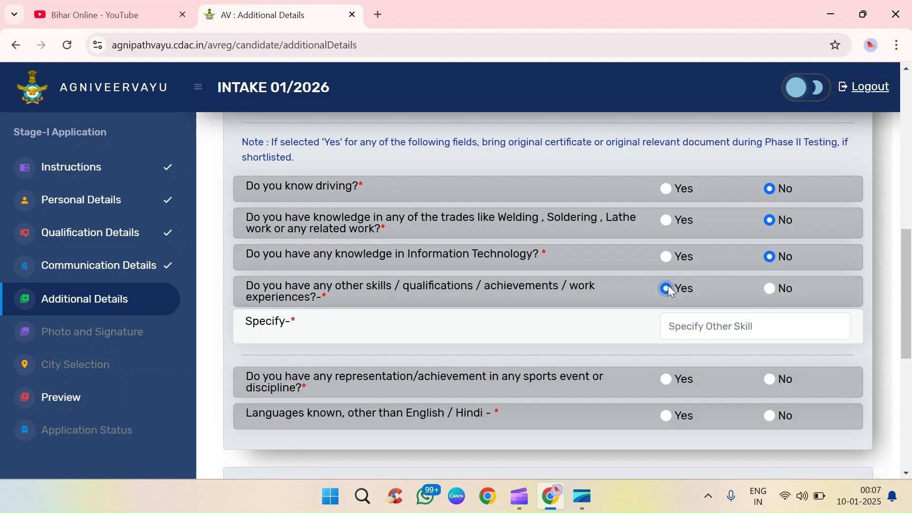
left_click(697, 325)
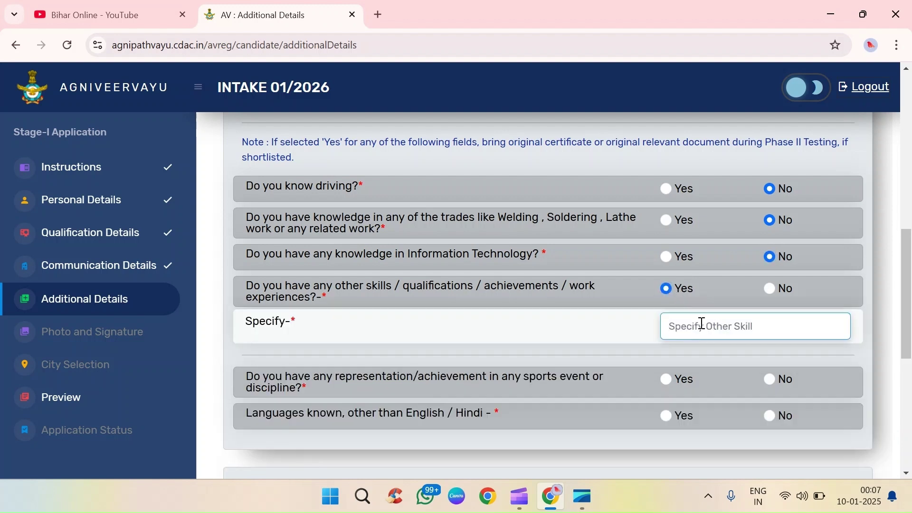
left_click(771, 290)
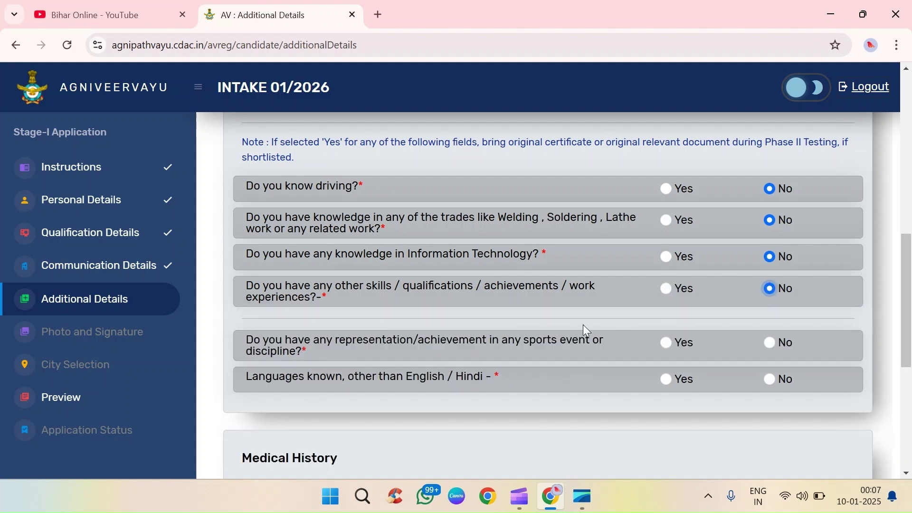
Step: Check the sports level and other languages details, and answer No to both the sports achievement and languages known questions
scroll(303, 279, "down", 1)
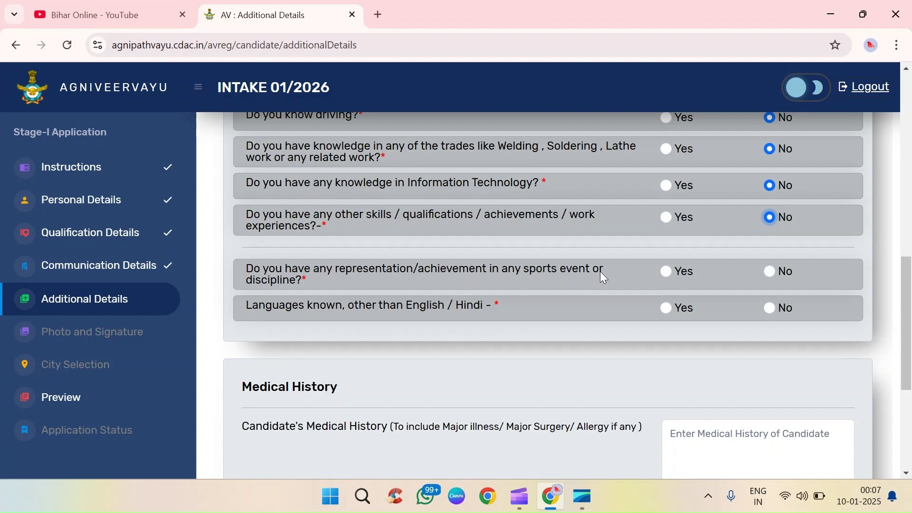
left_click(667, 272)
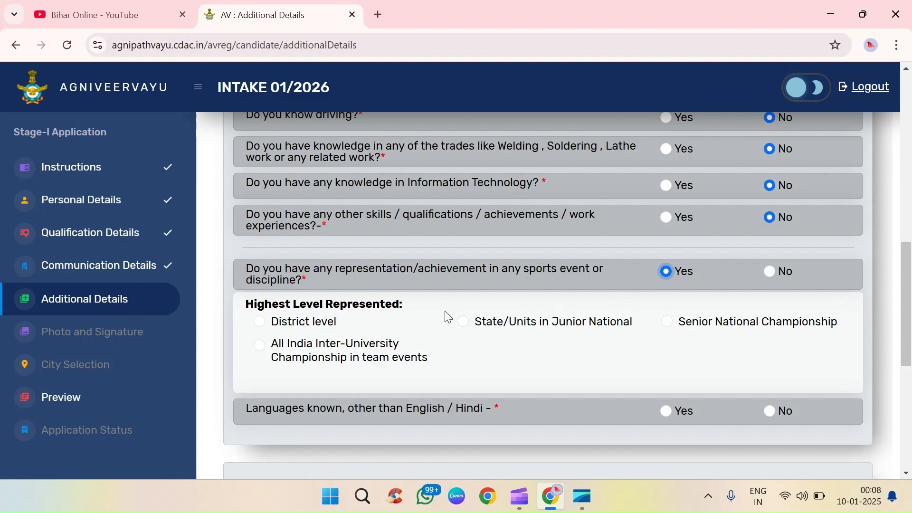
left_click(771, 273)
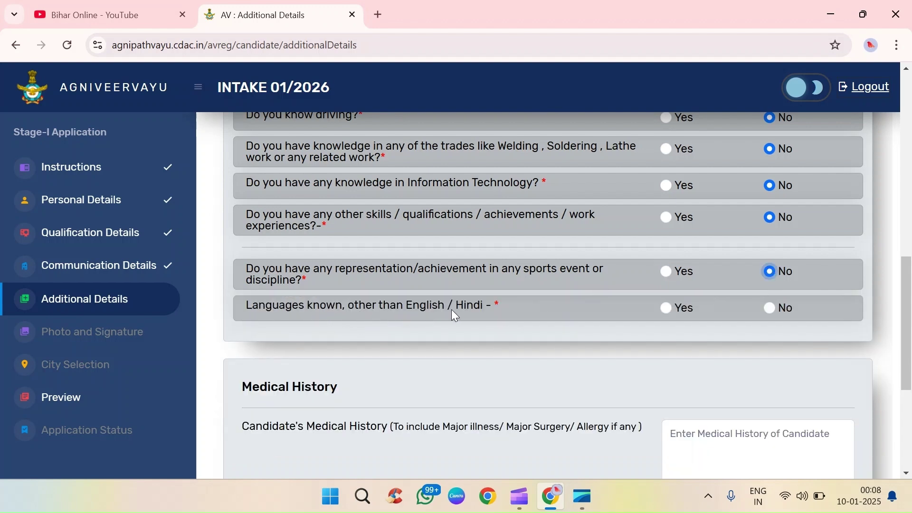
left_click(667, 309)
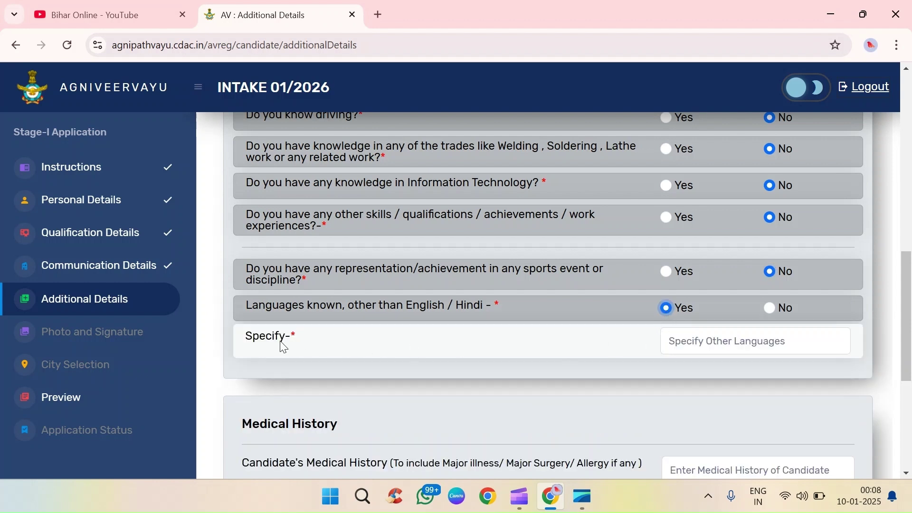
left_click(722, 343)
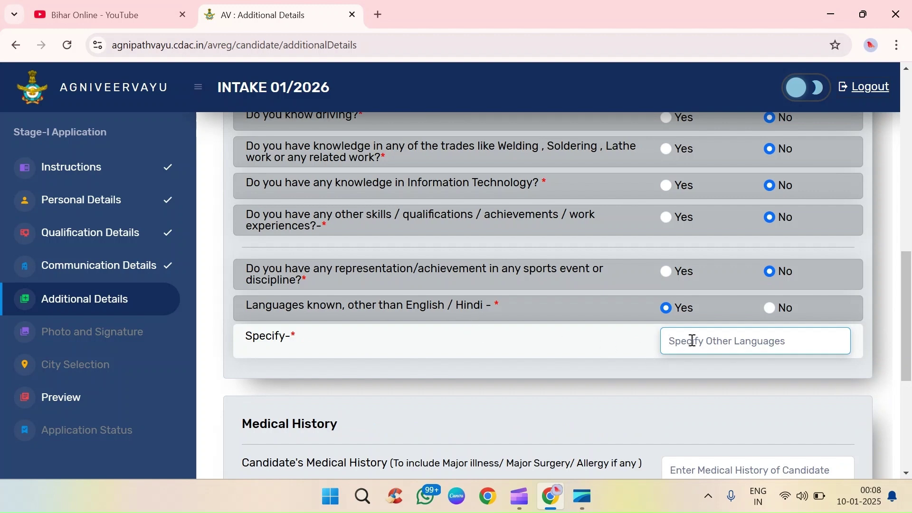
left_click(771, 307)
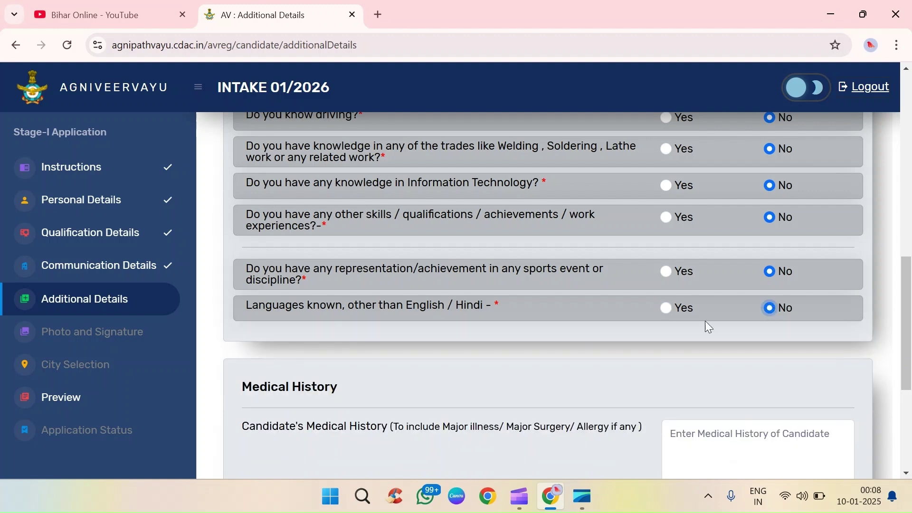
Step: Read what the candidate's and family's medical history should include about major illness, major surgery and allergies
scroll(732, 316, "down", 3)
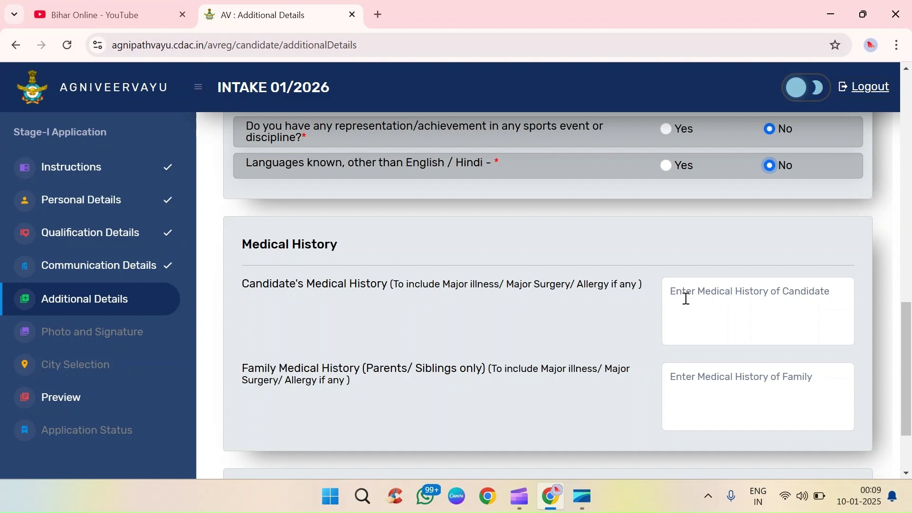
left_click_drag(472, 284, 623, 285)
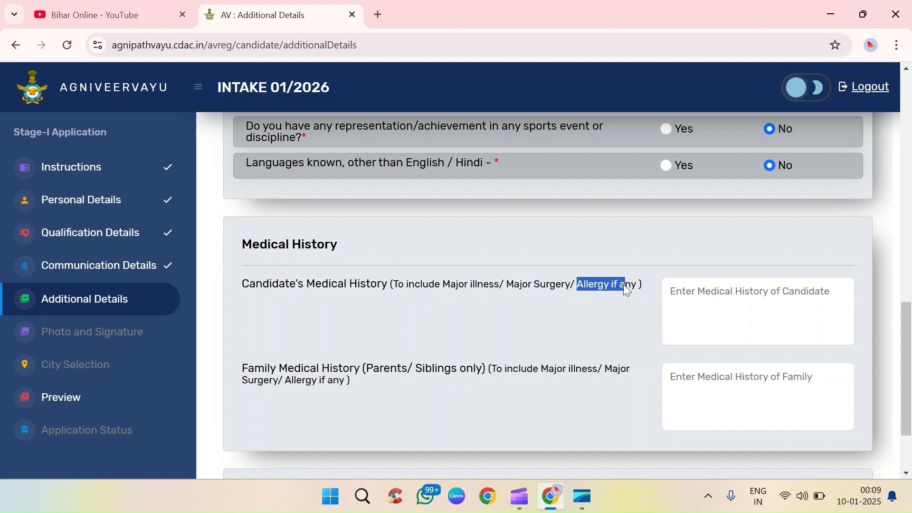
left_click(735, 298)
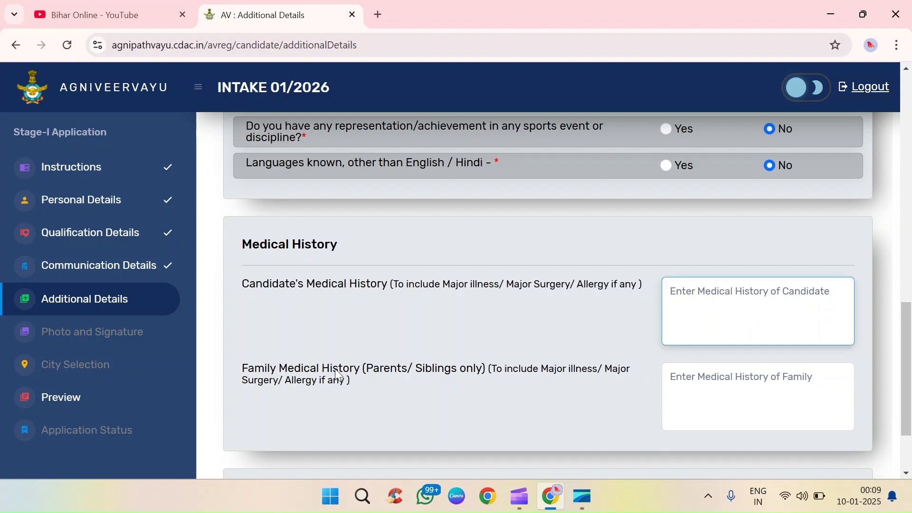
left_click_drag(422, 371, 482, 372)
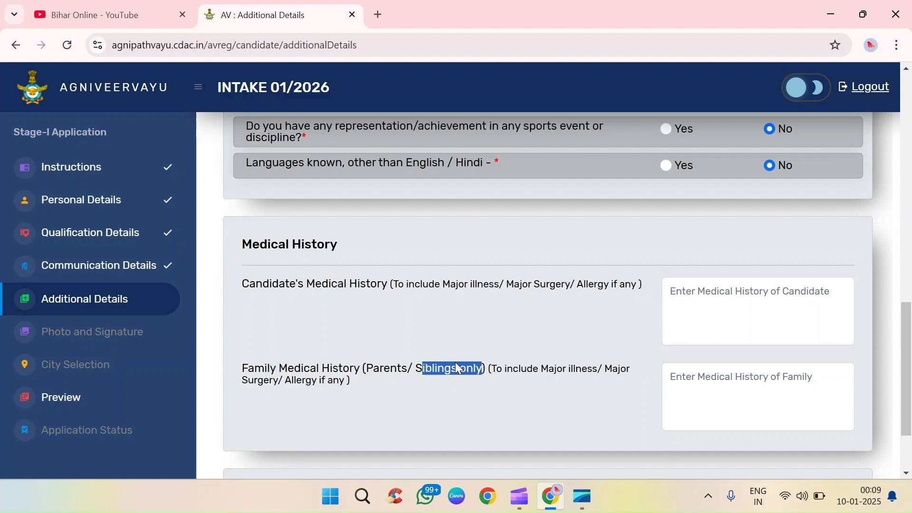
left_click(456, 364)
left_click_drag(546, 370, 354, 380)
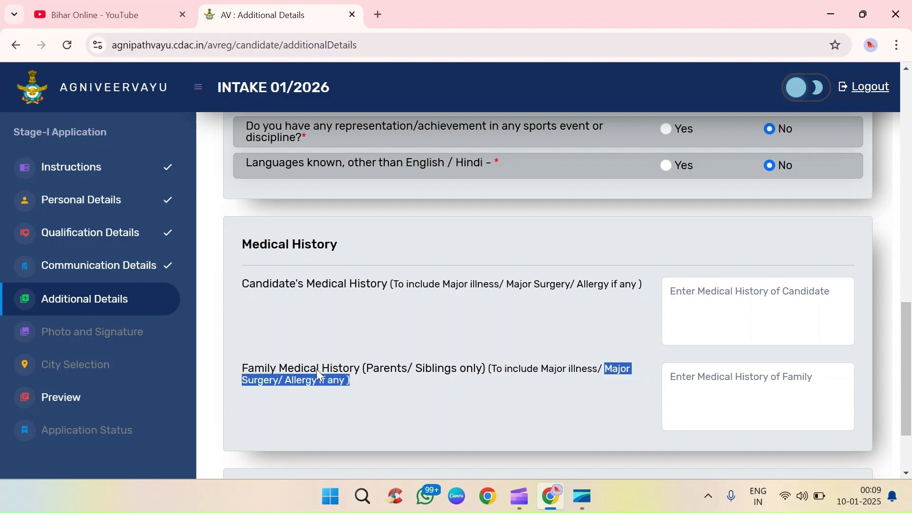
left_click_drag(285, 380, 359, 381)
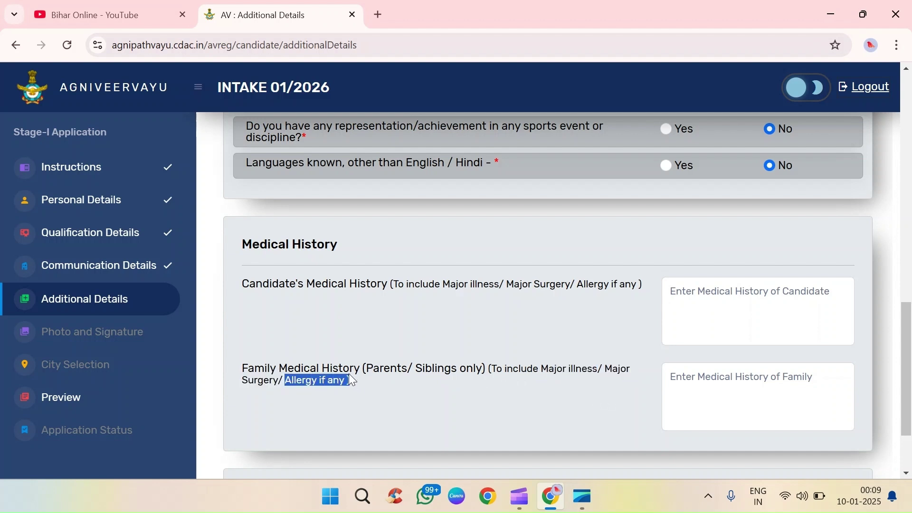
Step: Leave both medical history fields blank, and save the additional details to continue to the photo and signature section
left_click(727, 378)
left_click(465, 341)
left_click(682, 393)
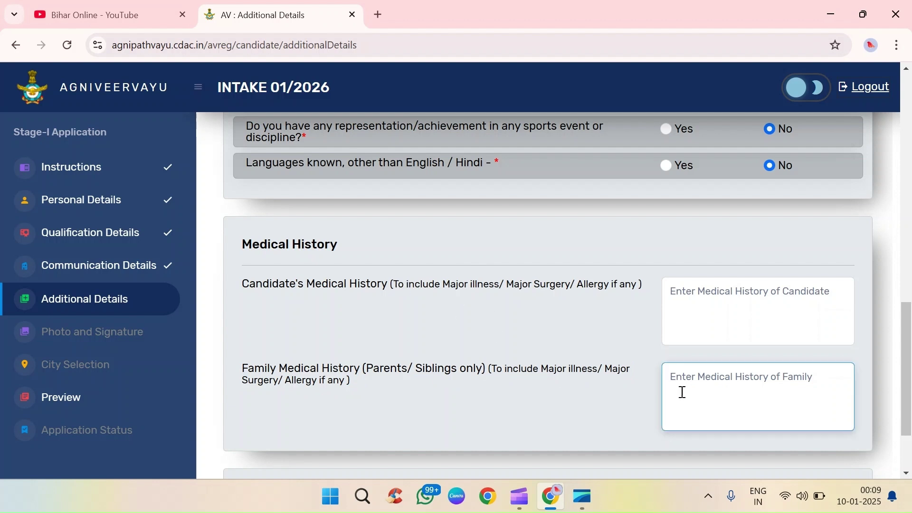
scroll(668, 385, "down", 2)
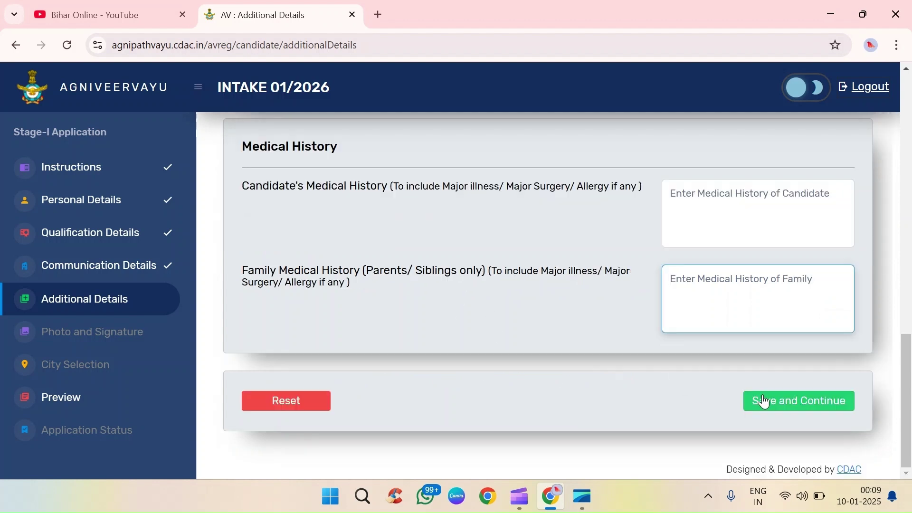
left_click(798, 406)
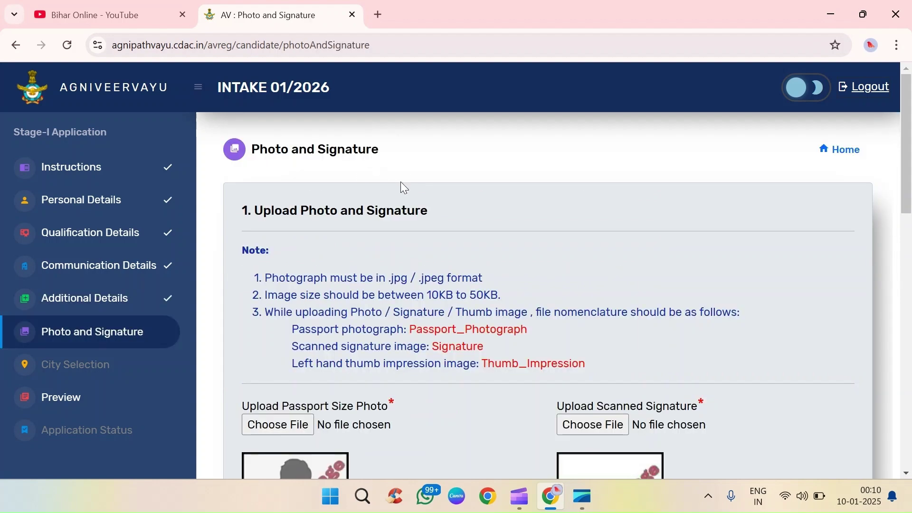
Step: Review the format and size rules for the photo, signature and thumb impression, and the live image capture guidelines
scroll(400, 183, "down", 1)
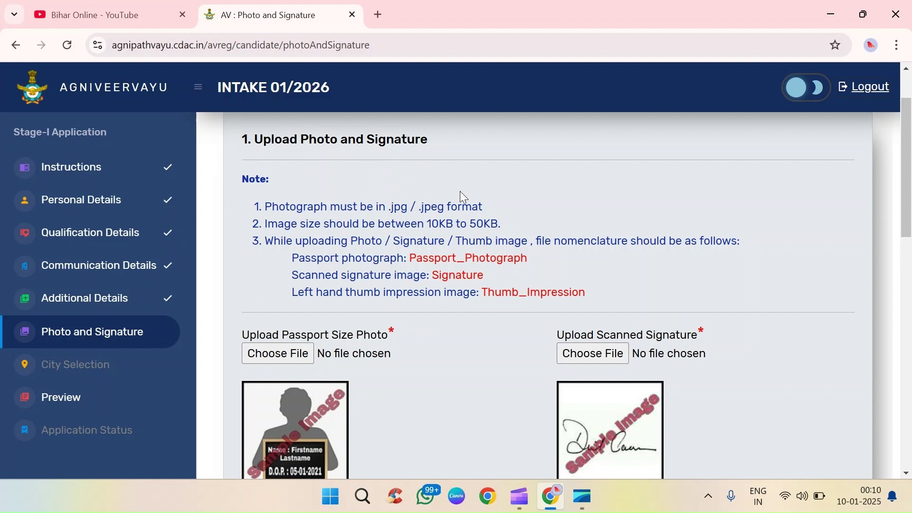
scroll(459, 193, "down", 1)
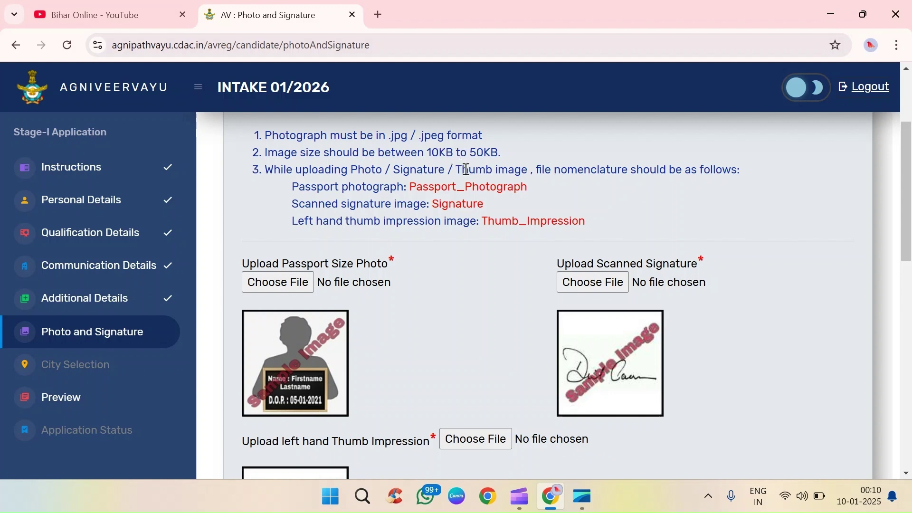
scroll(466, 169, "down", 1)
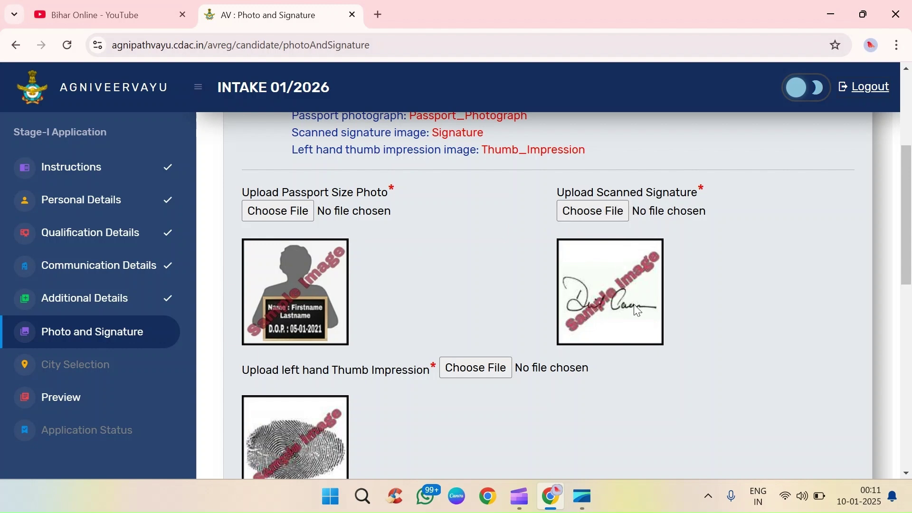
scroll(645, 304, "down", 3)
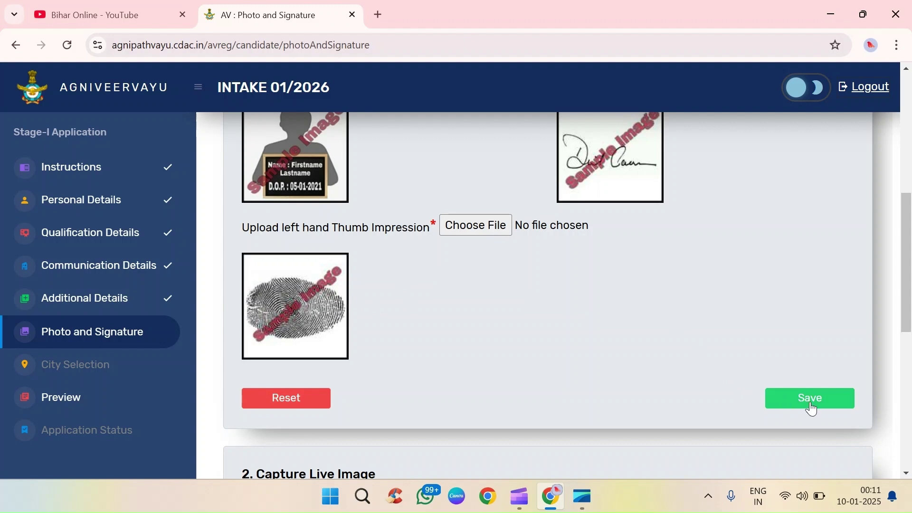
scroll(812, 410, "down", 3)
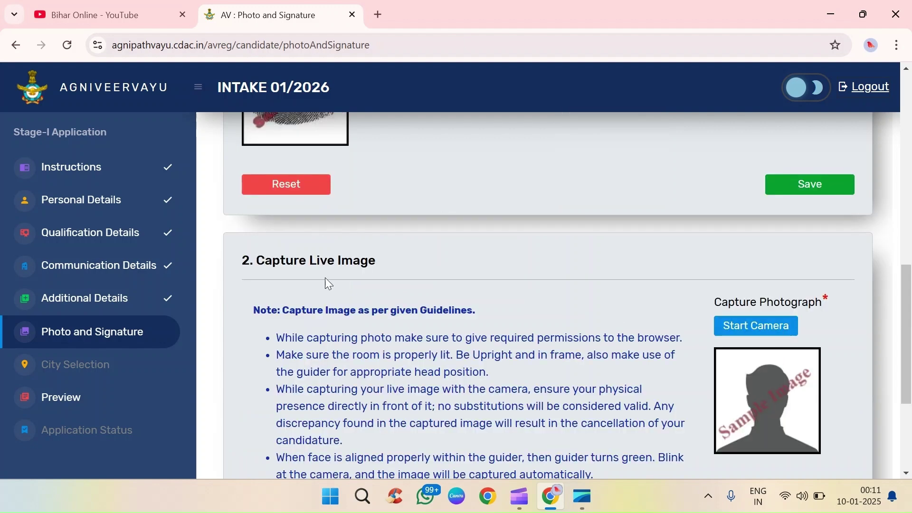
scroll(425, 269, "down", 3)
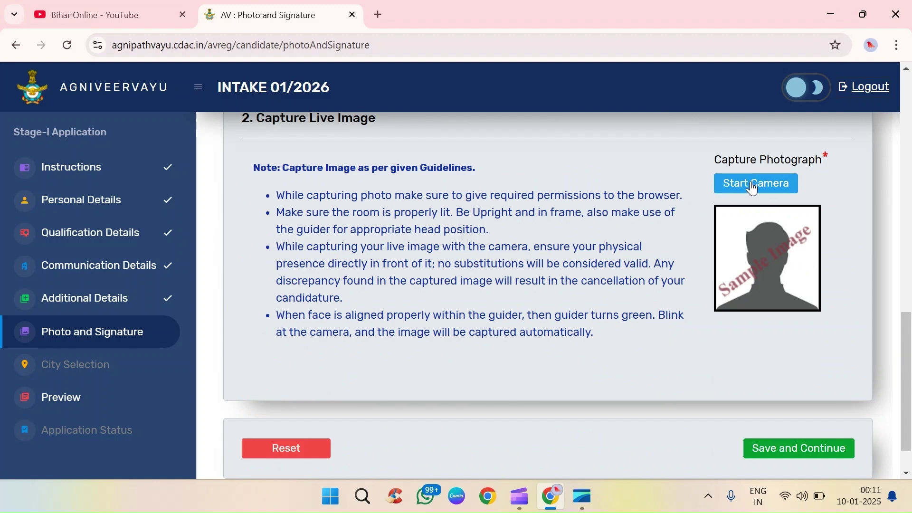
scroll(713, 313, "down", 1)
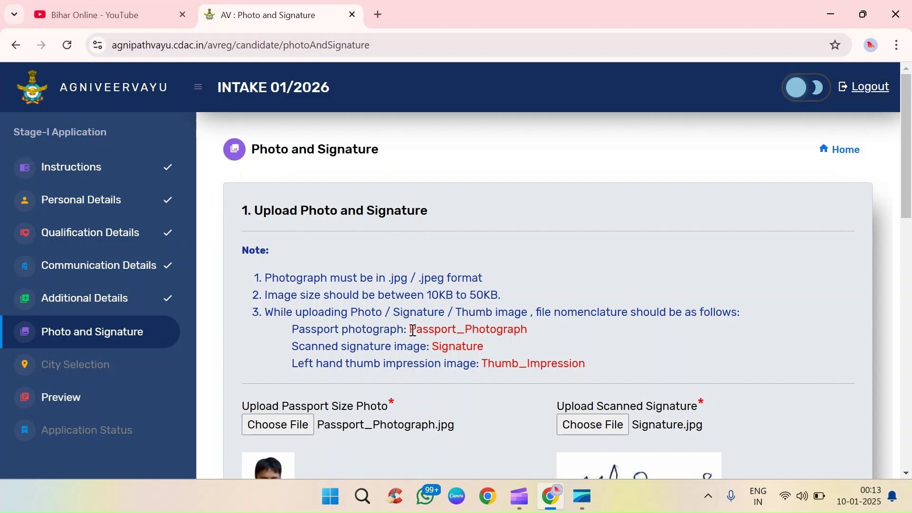
Step: Check the required file names for the passport photograph, scanned signature and left hand thumb impression in the upload note
left_click_drag(411, 327, 532, 337)
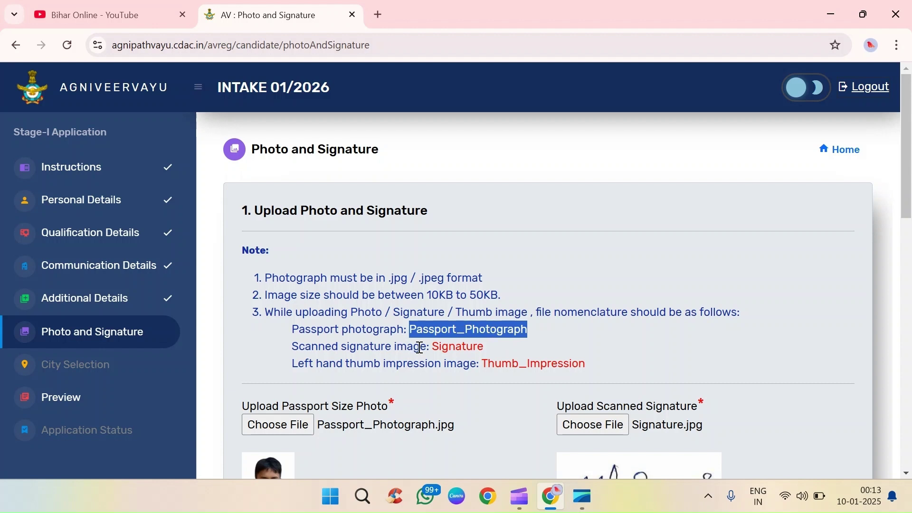
left_click_drag(433, 346, 586, 364)
left_click(480, 363)
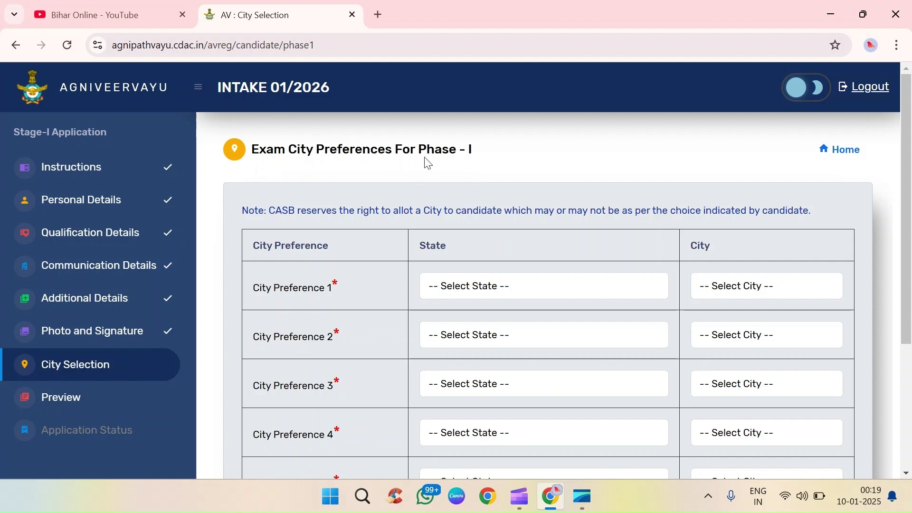
Step: Set exam city preference 1 to Chapra in Bihar and preference 2 to Chandigarh/ Mohali in Chandigarh
scroll(409, 251, "down", 1)
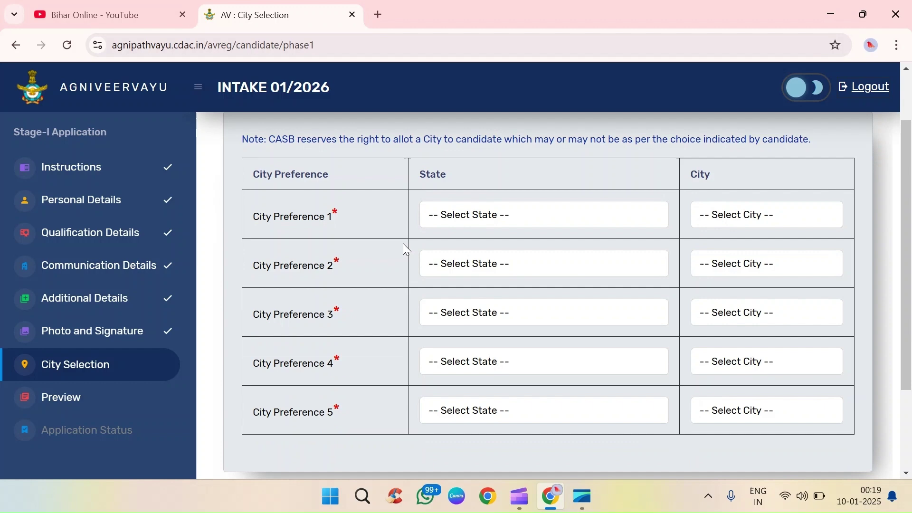
left_click(489, 216)
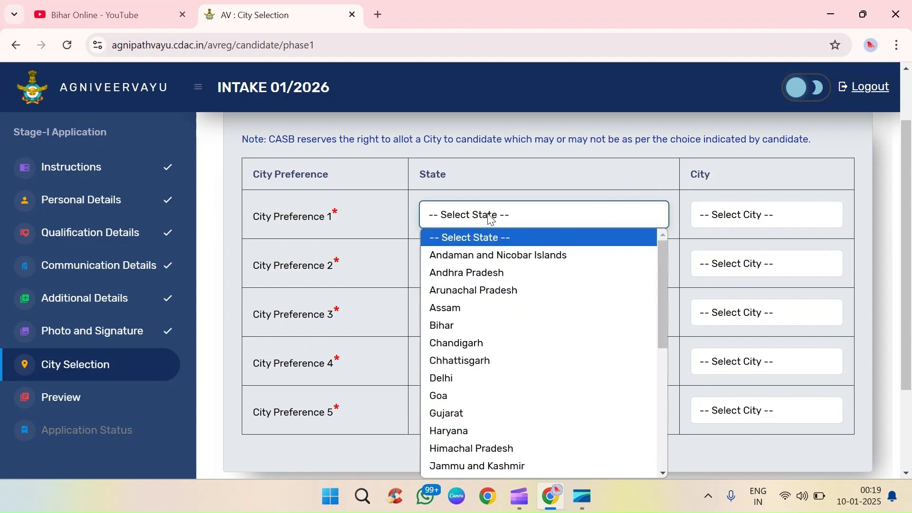
left_click(466, 324)
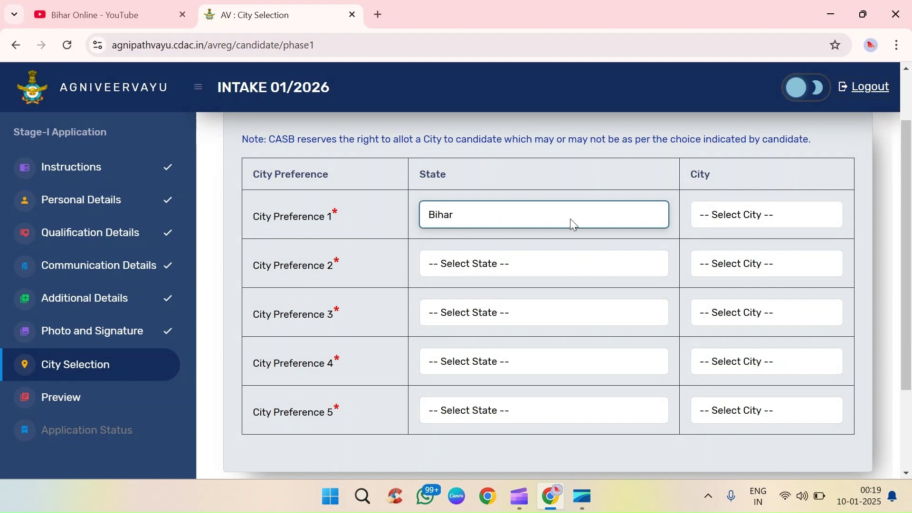
left_click(705, 218)
left_click(726, 273)
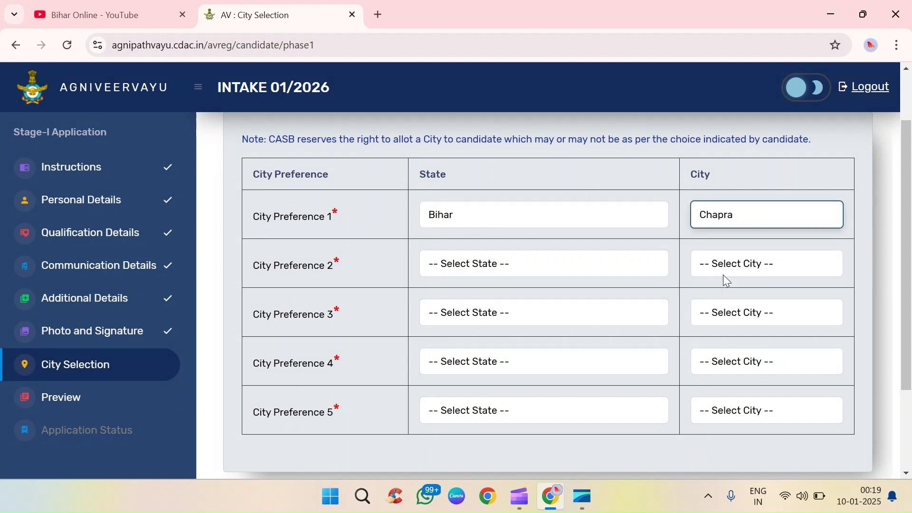
left_click(458, 264)
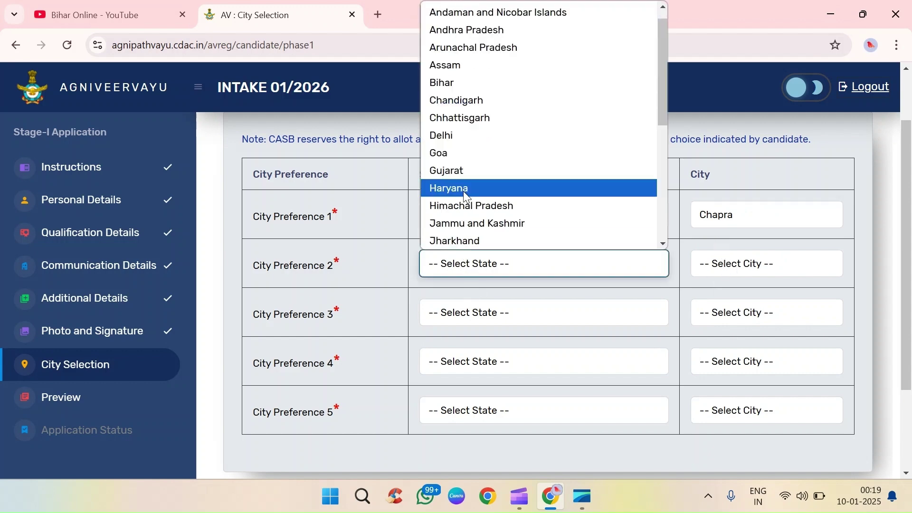
left_click(464, 100)
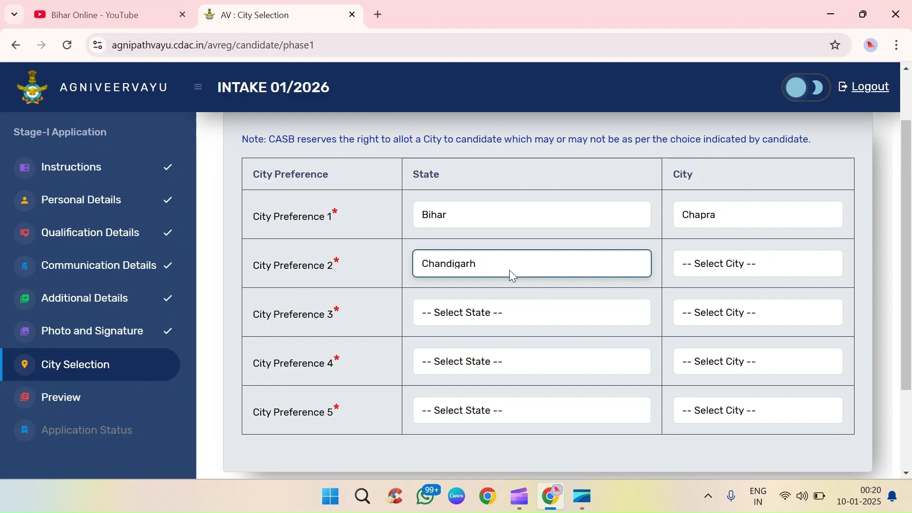
left_click(736, 265)
left_click(722, 303)
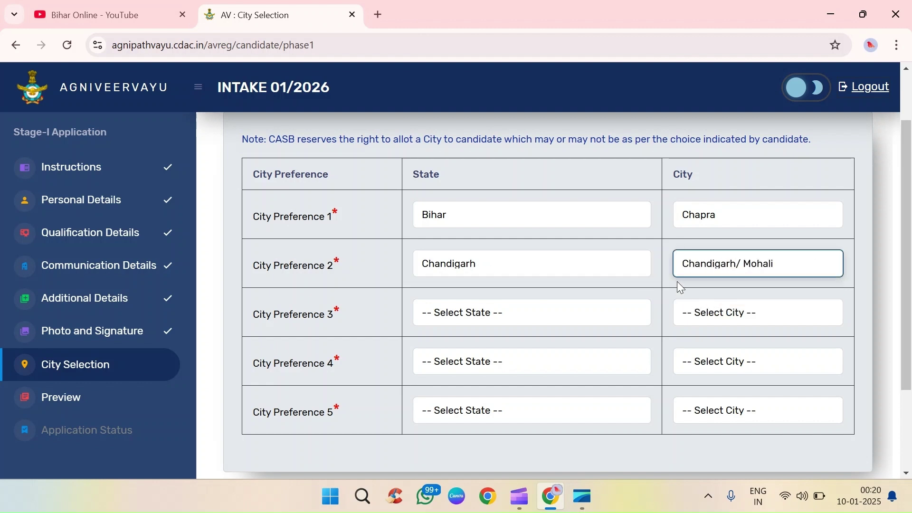
Step: Set exam city preference 3 to Rajkot in Gujarat and preference 4 to Dhanbad in Jharkhand
left_click(519, 314)
left_click(475, 184)
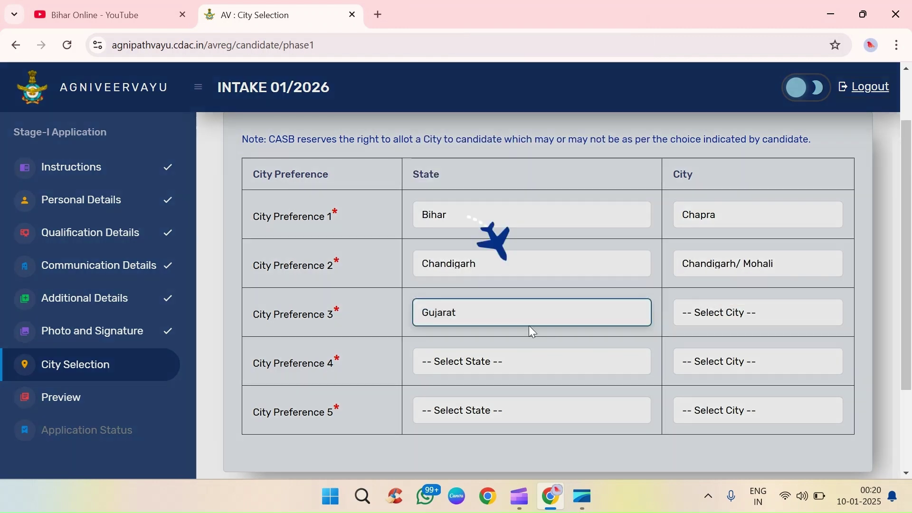
left_click(694, 321)
left_click(711, 368)
left_click(481, 359)
left_click(474, 252)
left_click(744, 365)
left_click(696, 402)
Step: Set exam city preference 5 to Jammu in Jammu and Kashmir, and save the city preferences to continue to the preview
left_click(525, 409)
left_click(513, 281)
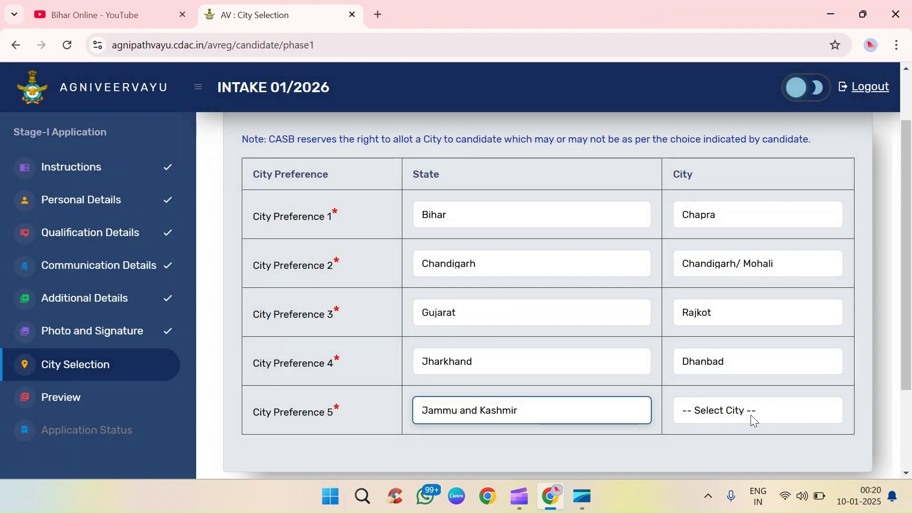
left_click(750, 414)
left_click(719, 447)
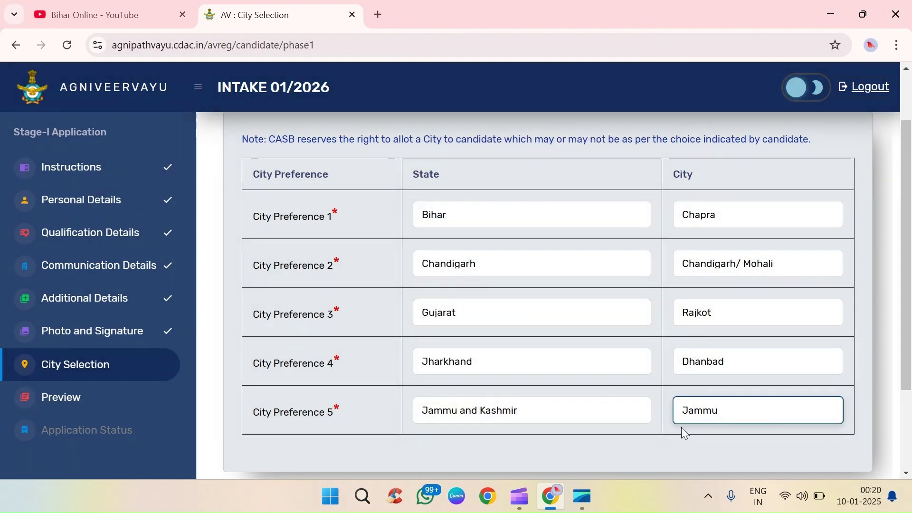
scroll(665, 413, "down", 3)
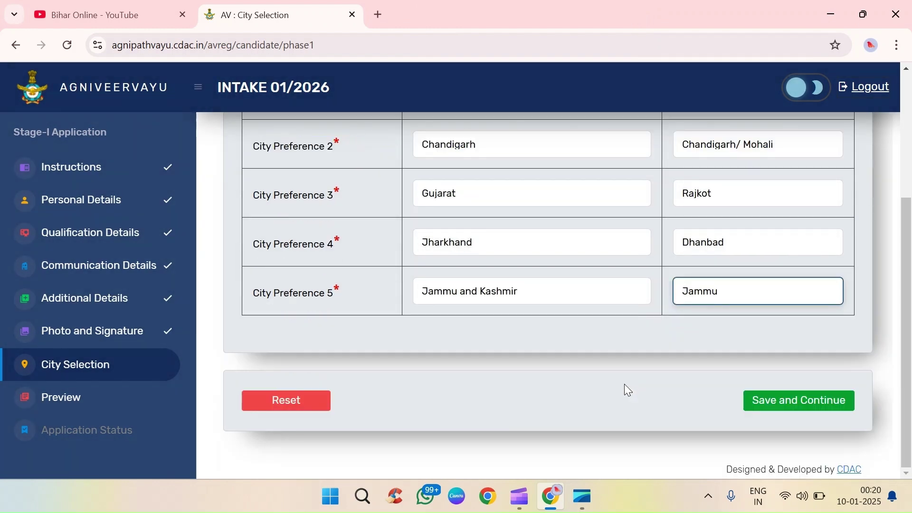
left_click(814, 408)
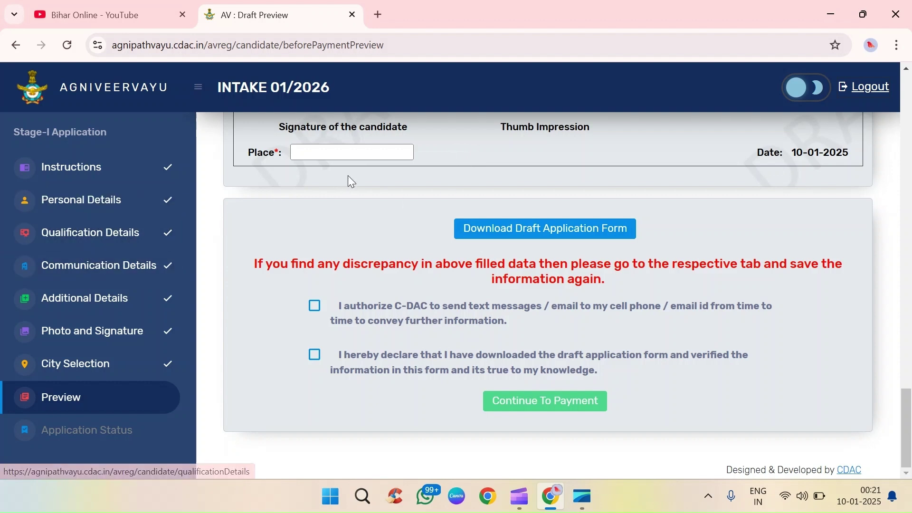
Step: Accept the C-DAC text message and email authorization and the declaration that the draft application form was downloaded and verified
left_click(410, 158)
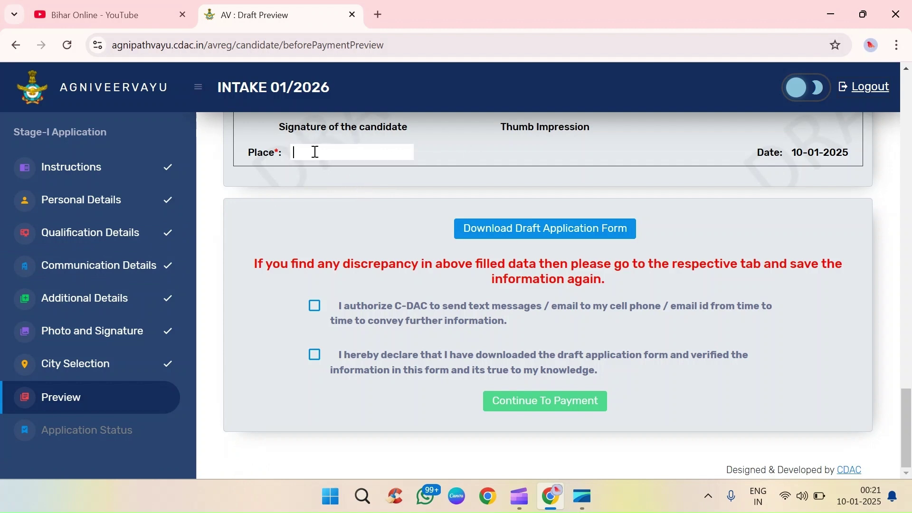
left_click(314, 305)
left_click(315, 356)
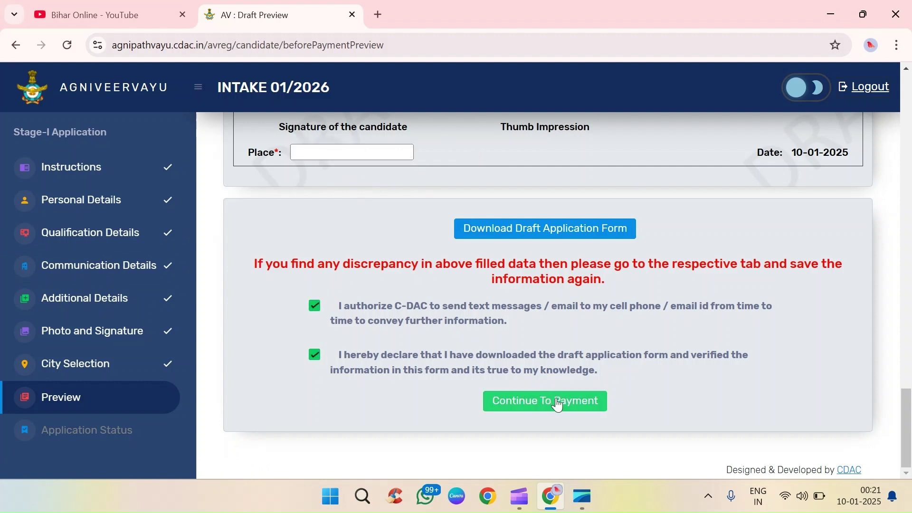